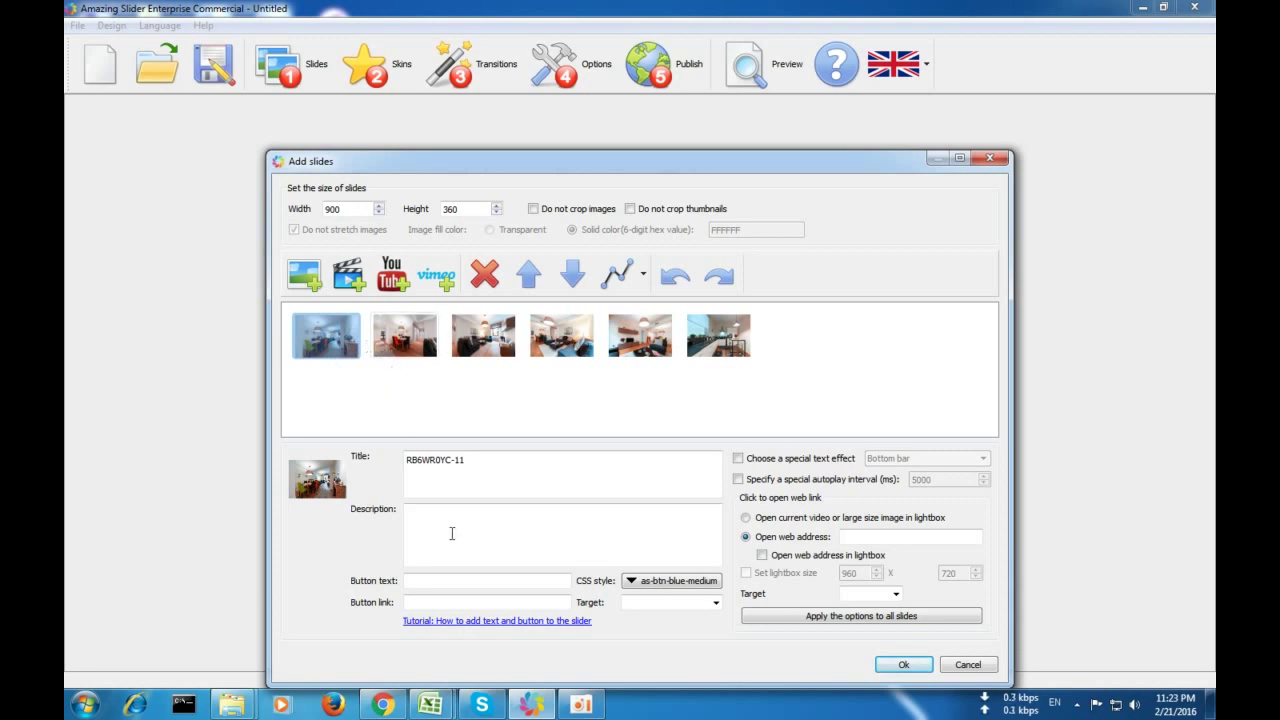
- Enter "Image Description-1" as the first slide's description and copy that text
left_click_drag(495, 460, 385, 468)
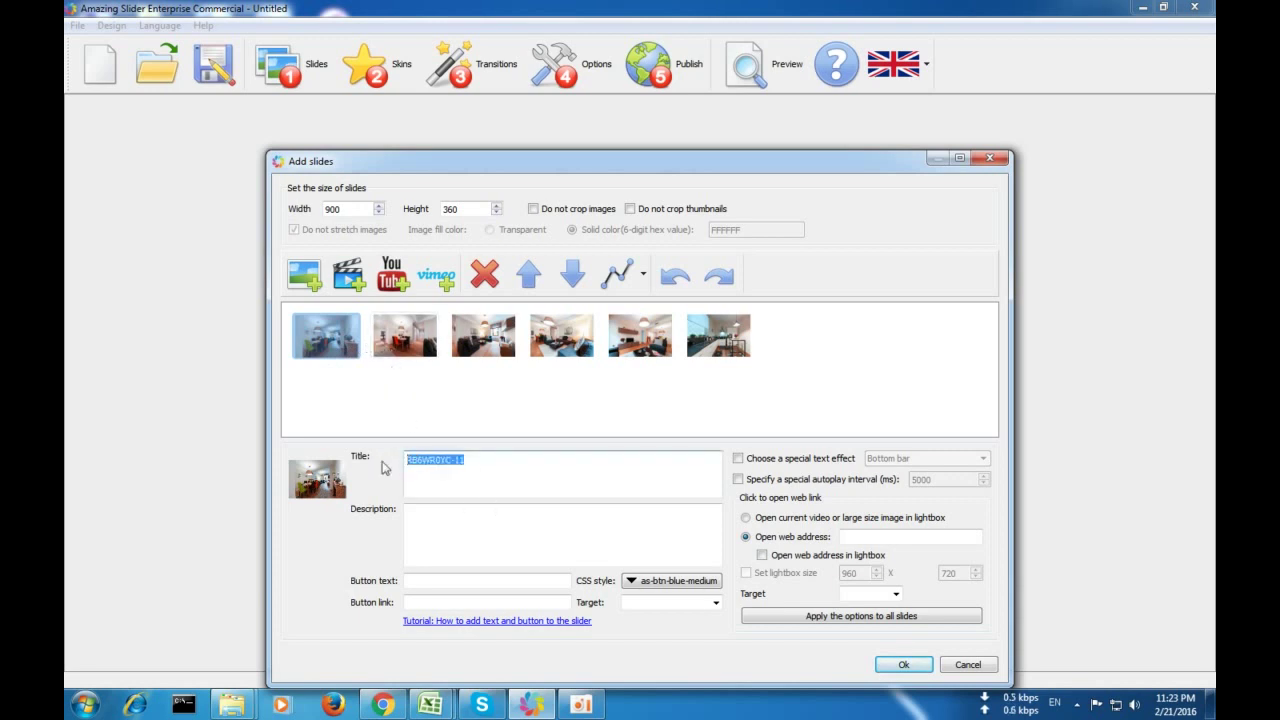
left_click(463, 527)
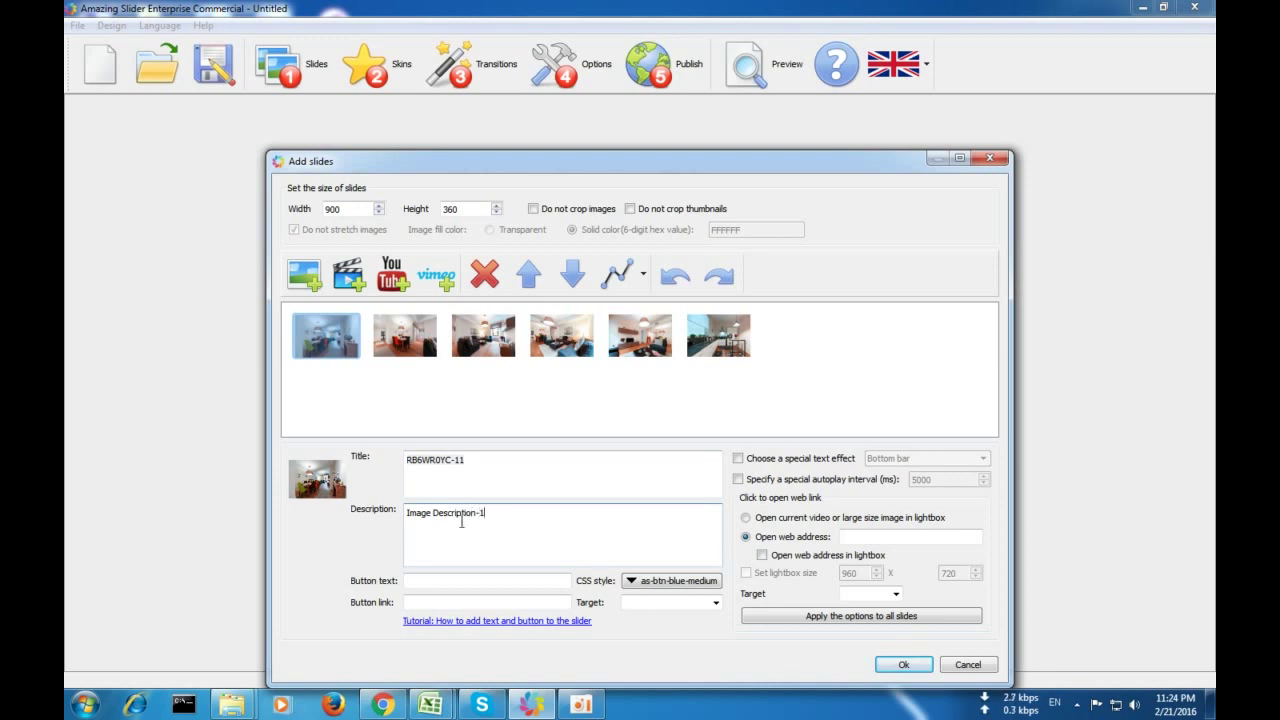
left_click_drag(490, 514, 311, 506)
key("ctrl+c")
- Describe the second slide as "Image Description-13" and the third as "Image Description-14", reusing the copied text
left_click(395, 348)
left_click(441, 529)
key("ctrl+v")
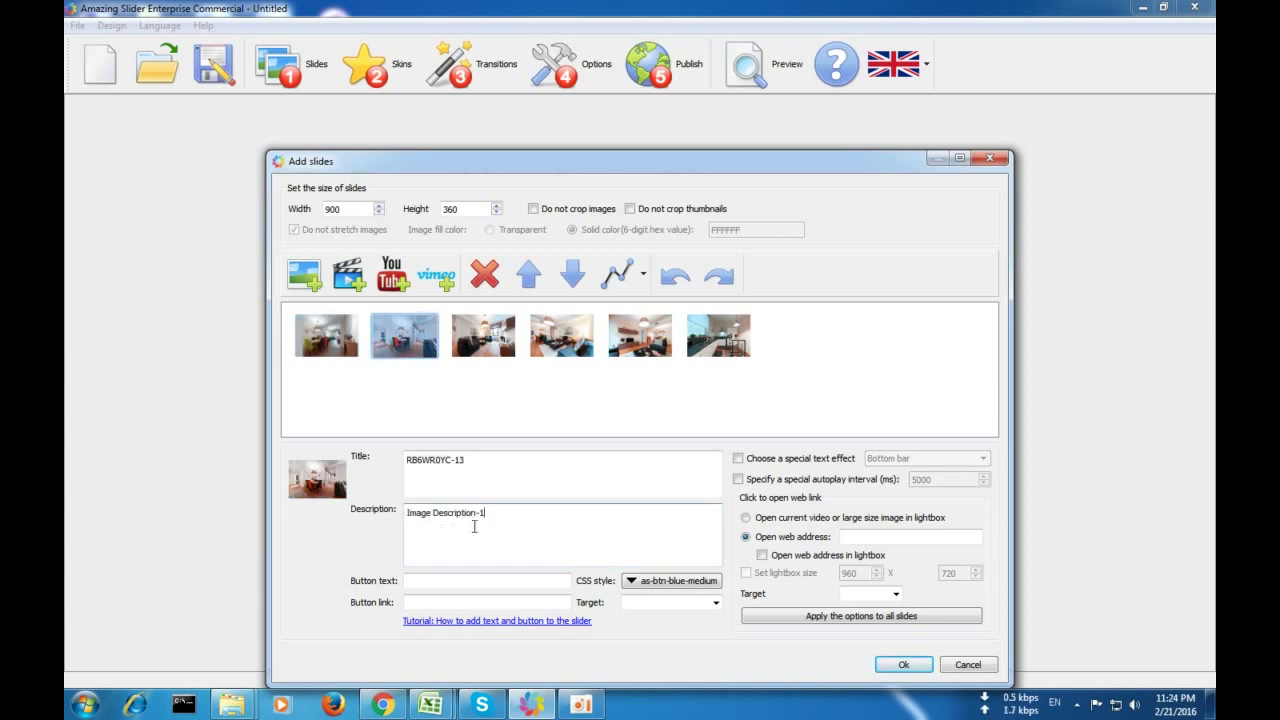
left_click(488, 348)
left_click(477, 544)
key("ctrl+v")
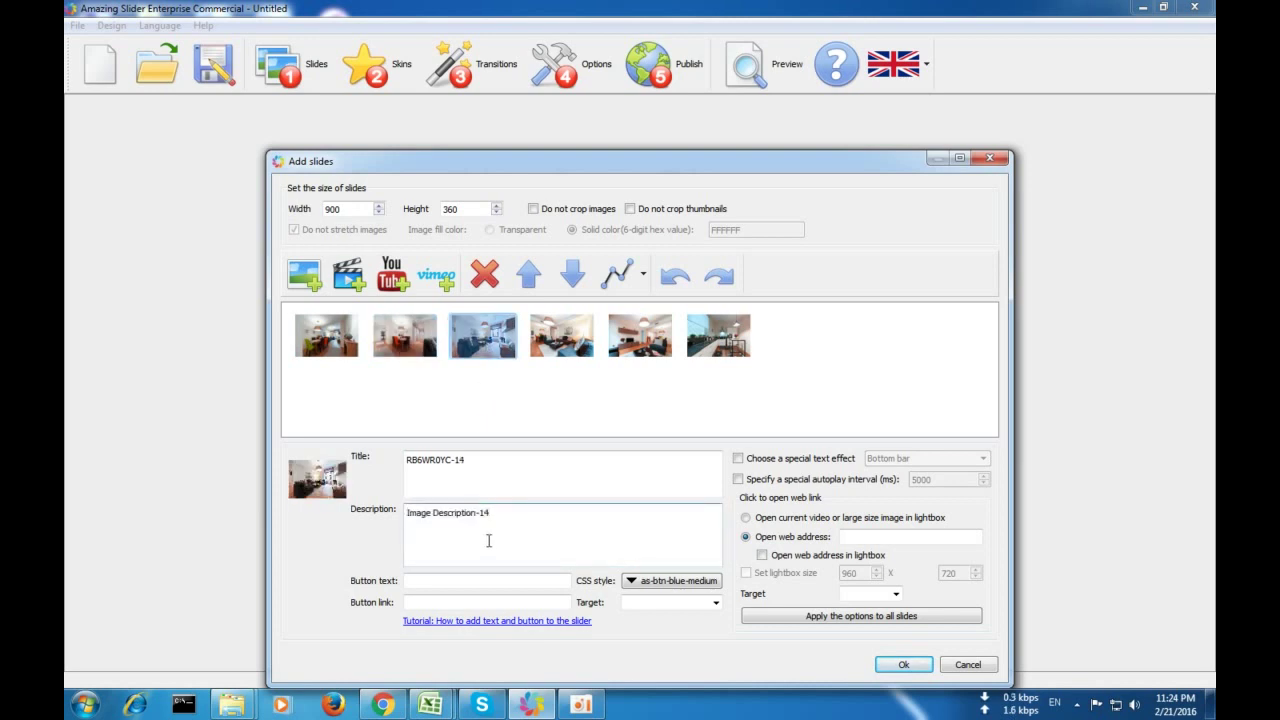
- Describe the fourth slide as "Image Description-15" and the fifth as "Image Description-16", reusing the copied text
left_click(558, 343)
left_click(503, 535)
key("ctrl+v")
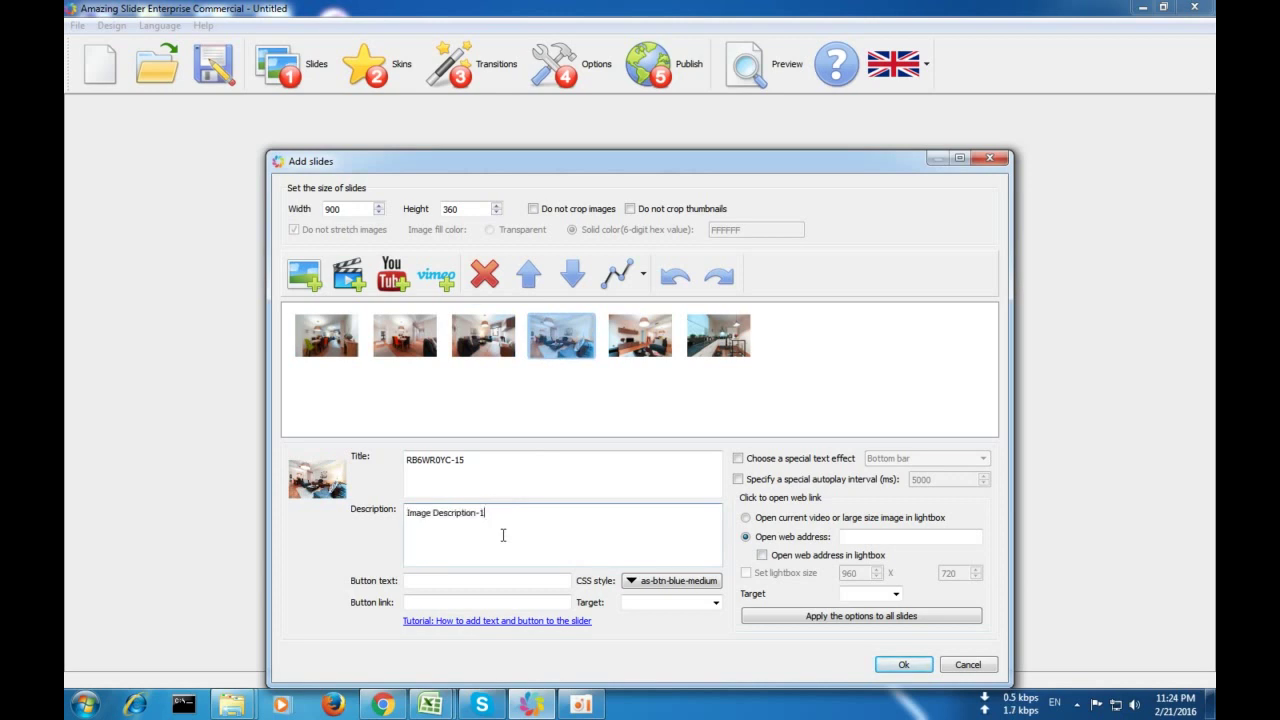
type("5")
left_click(638, 345)
left_click(460, 553)
key("ctrl+v")
type("6")
- Describe the sixth slide as "Image Description-17", reusing the copied text
left_click(718, 345)
left_click(485, 540)
key("ctrl+v")
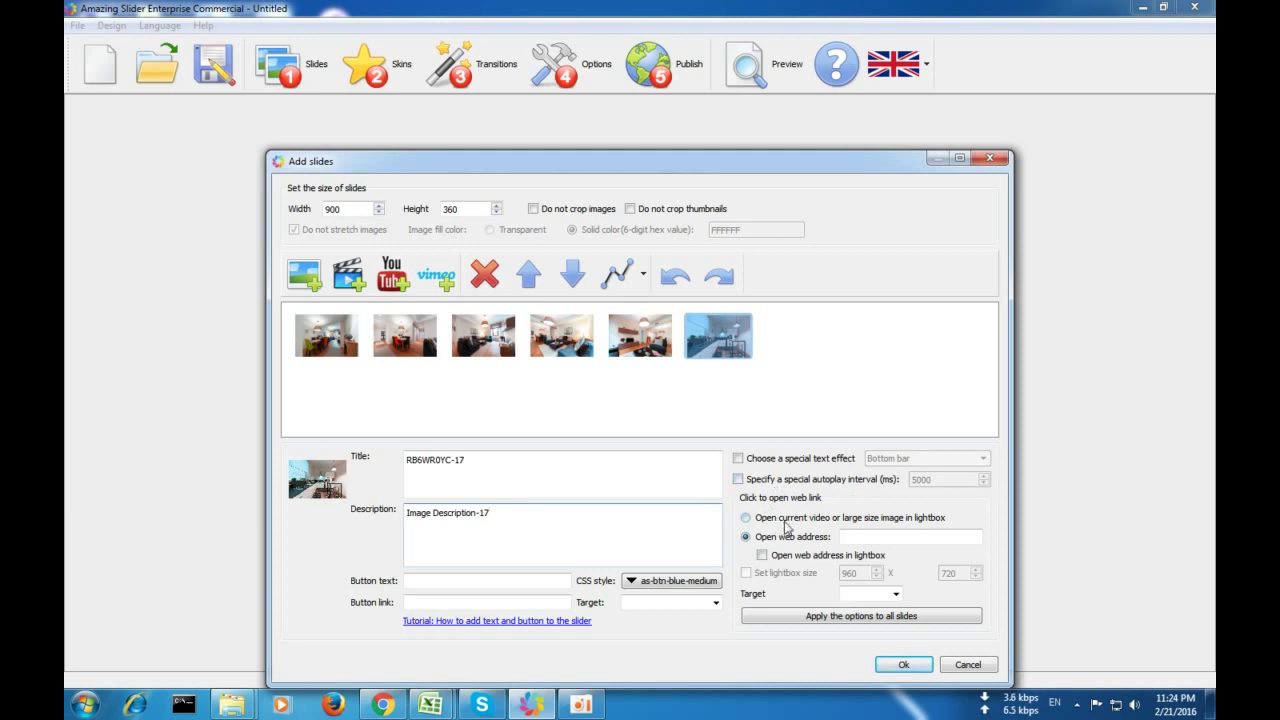
- Make all slides open their large image in a 960 x 720 lightbox and accept the slide settings
left_click(772, 521)
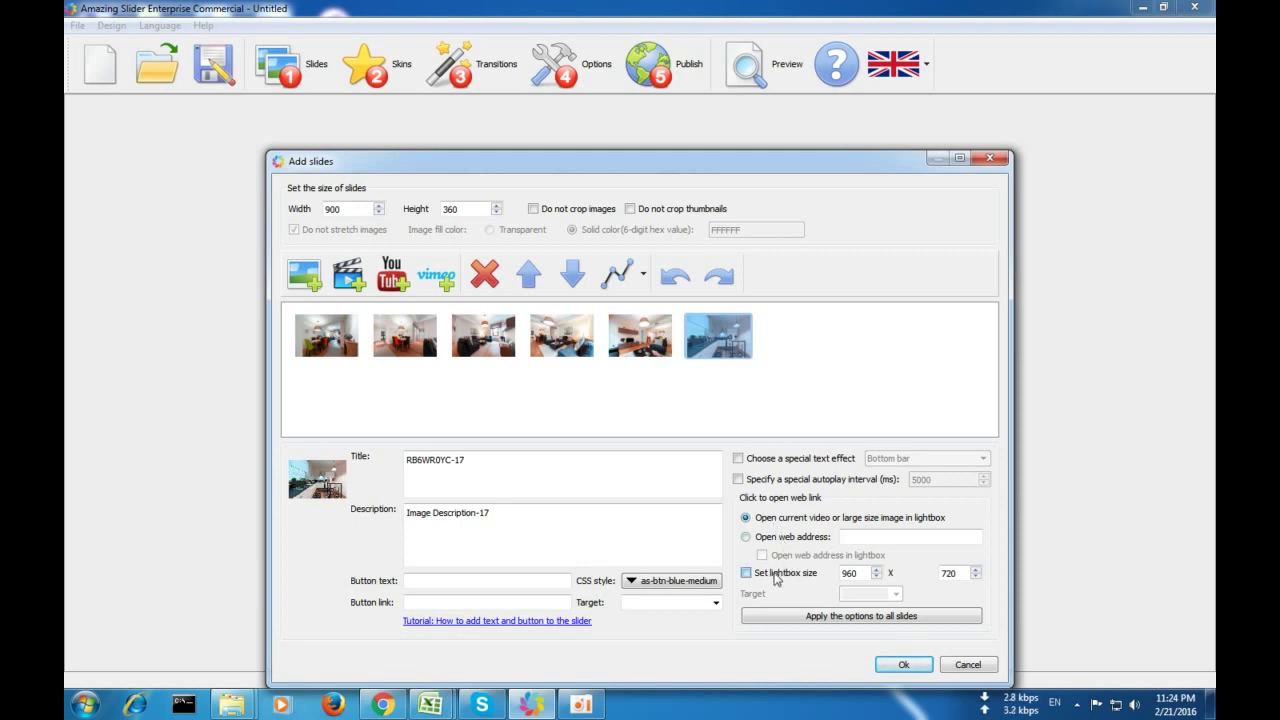
left_click(885, 619)
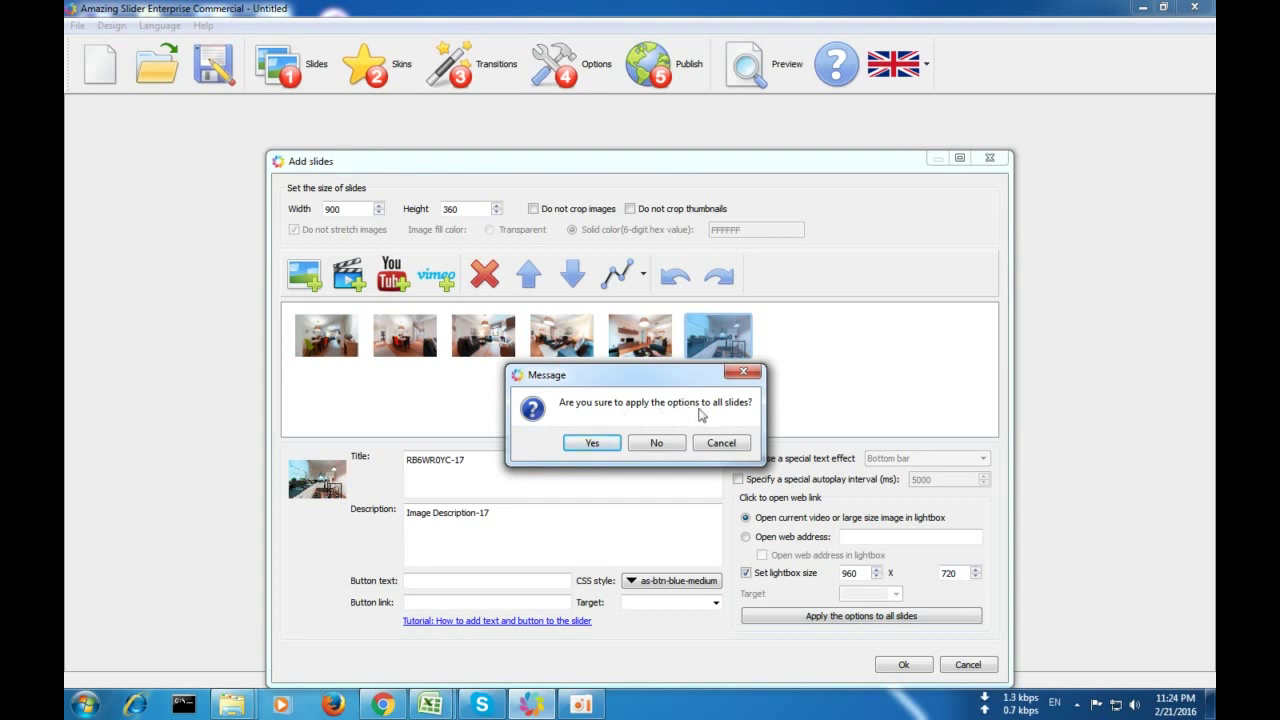
left_click(597, 443)
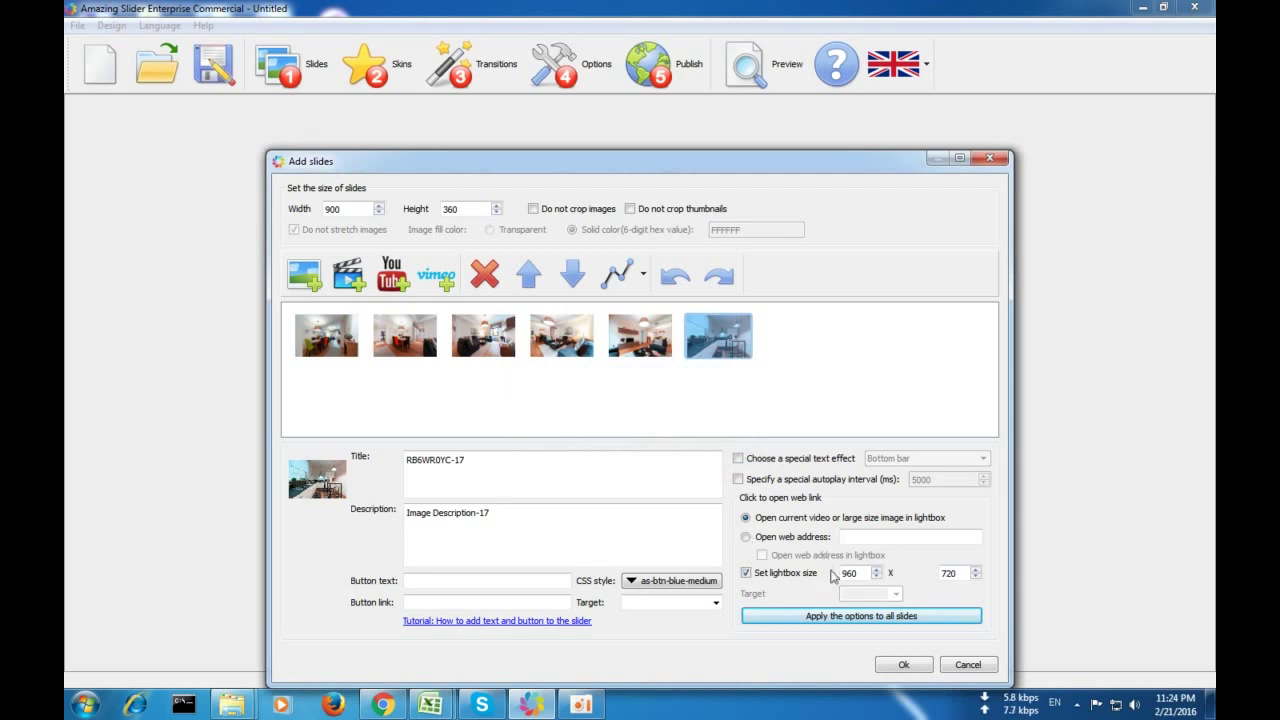
left_click(901, 666)
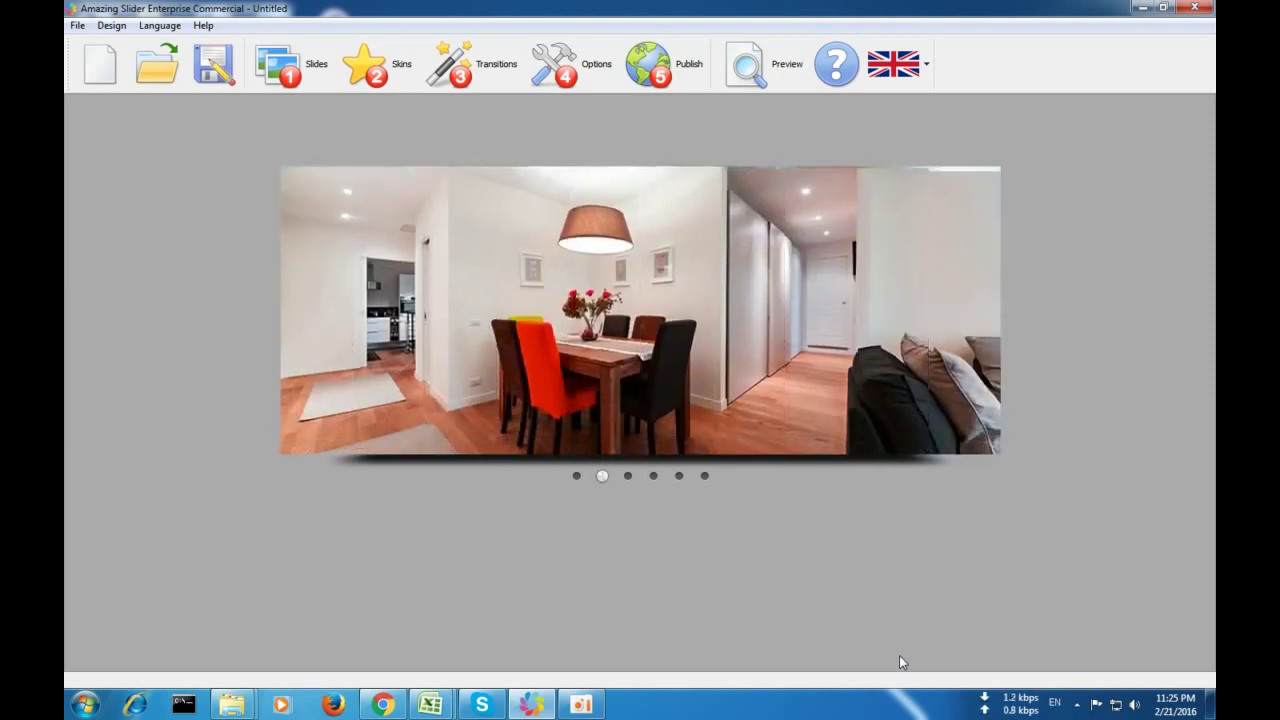
- Check the dining-room slide's large image in the lightbox, and close it
mouse_move(679, 476)
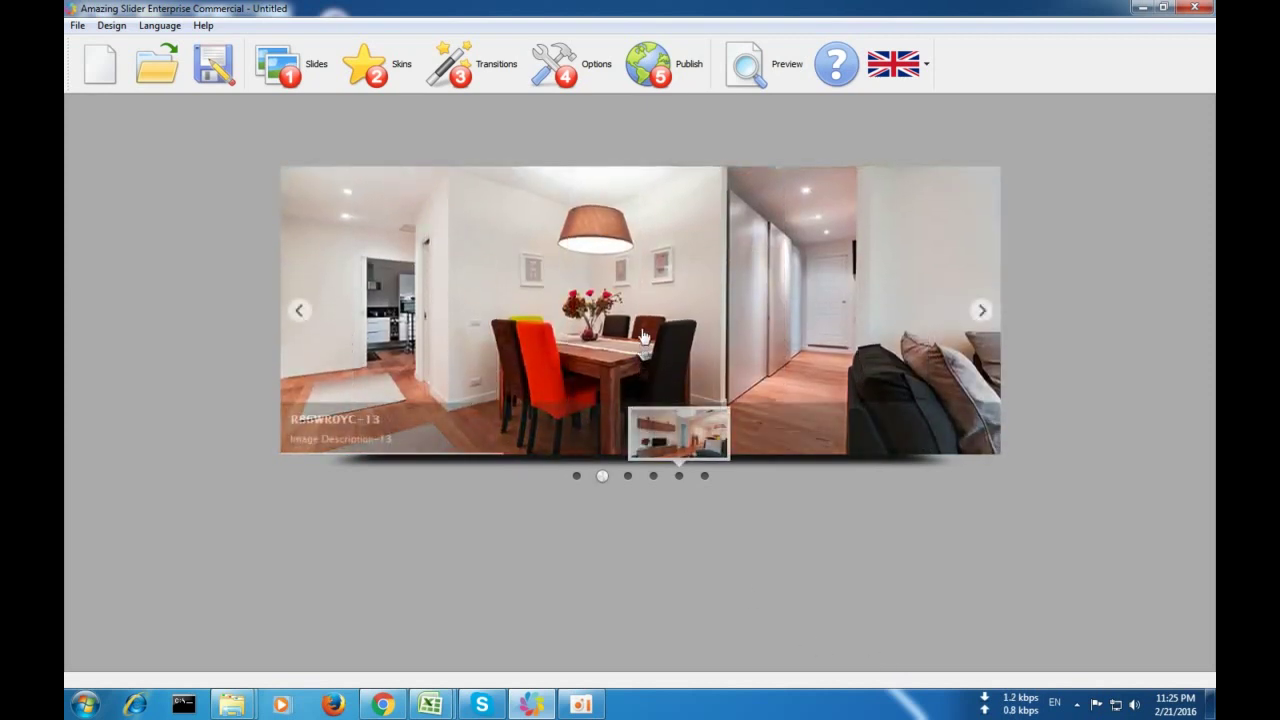
left_click(643, 336)
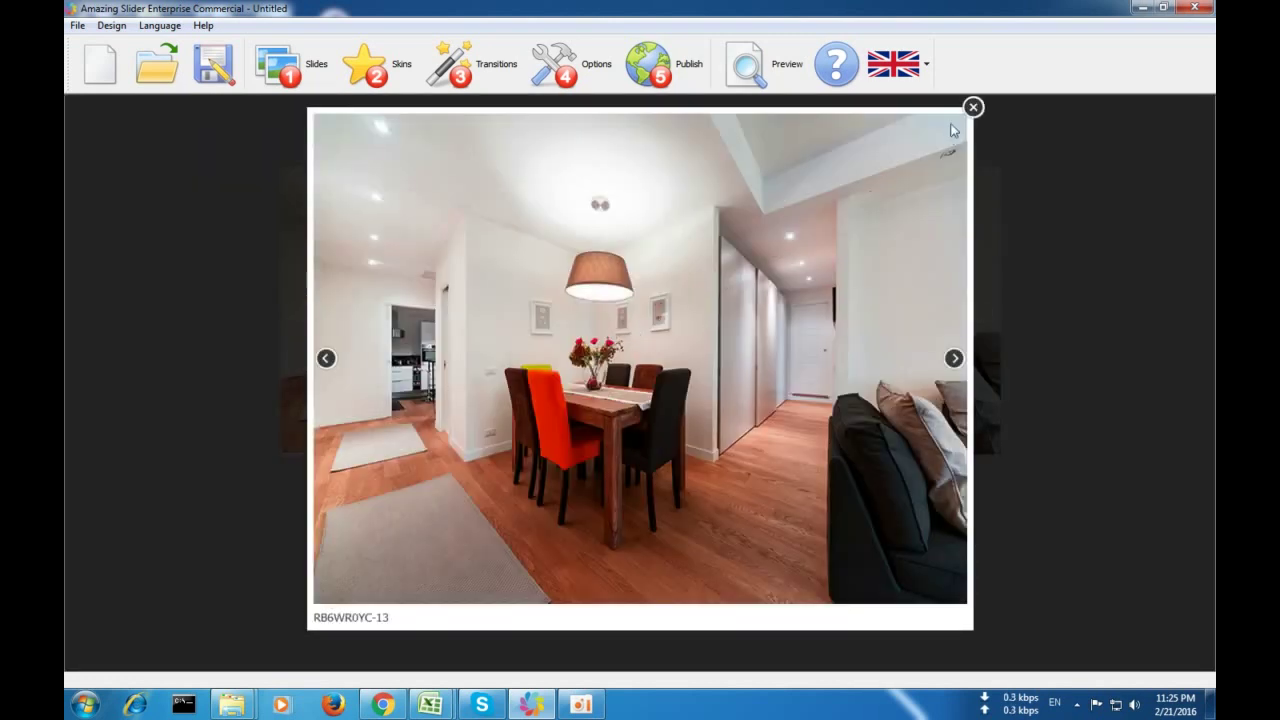
left_click(972, 107)
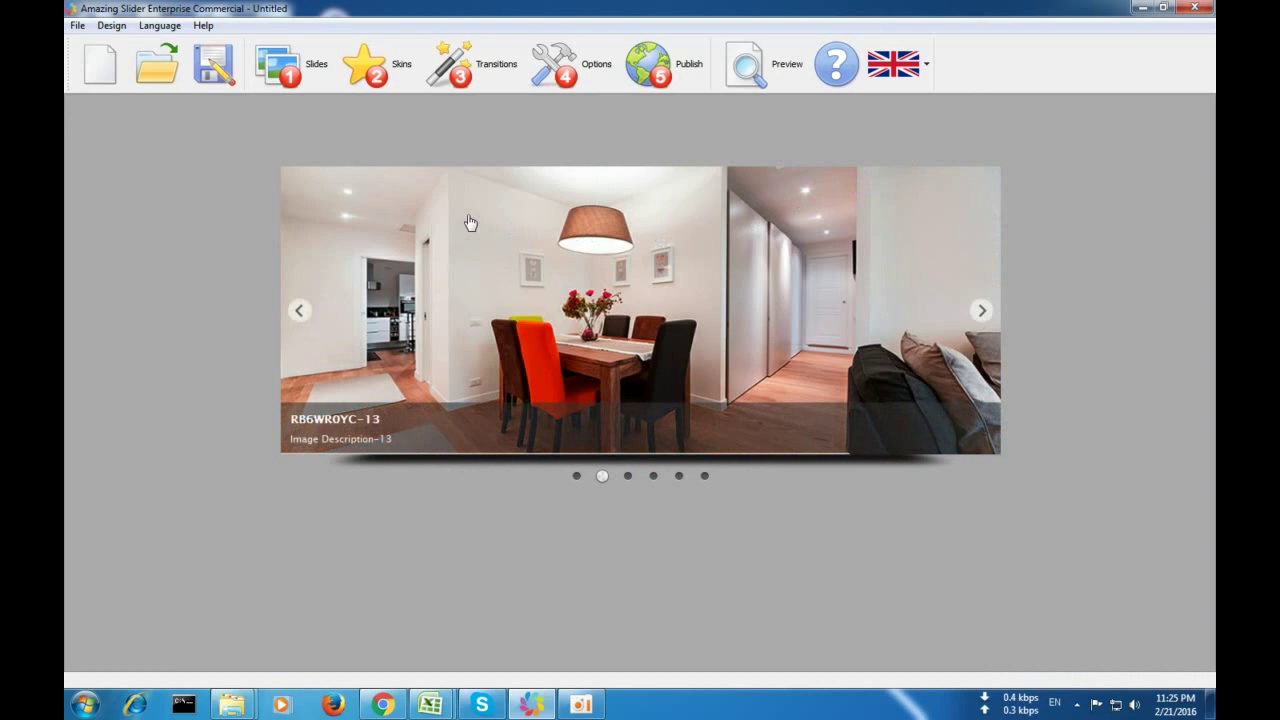
- Compare several slider skins, including Content, Cube, Vertical and TopCarousel, and select the Stylish skin
left_click(366, 60)
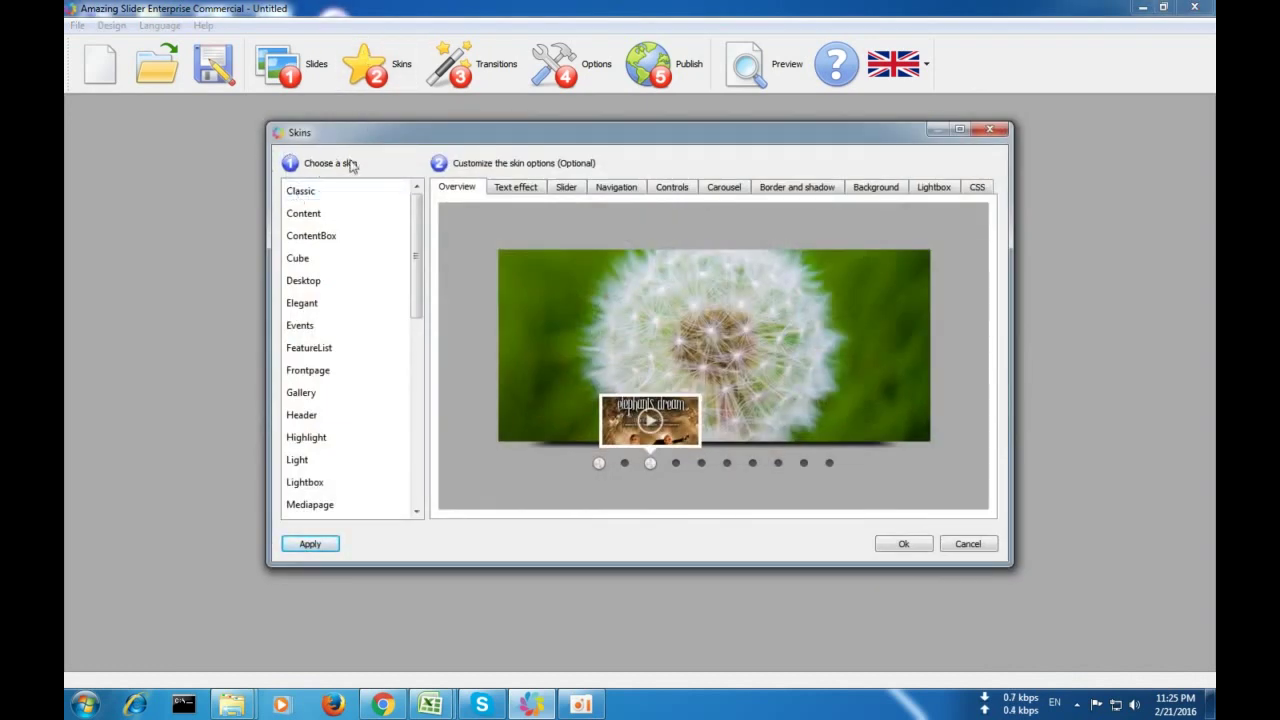
left_click(330, 217)
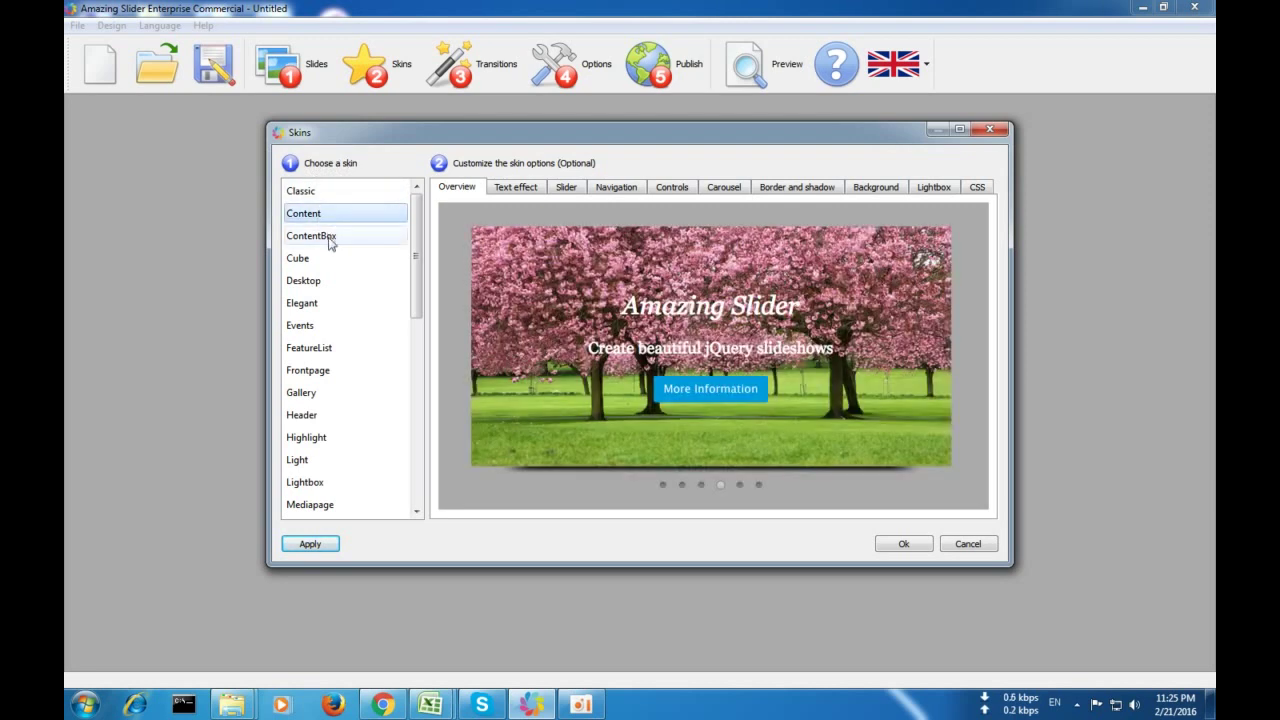
left_click(330, 240)
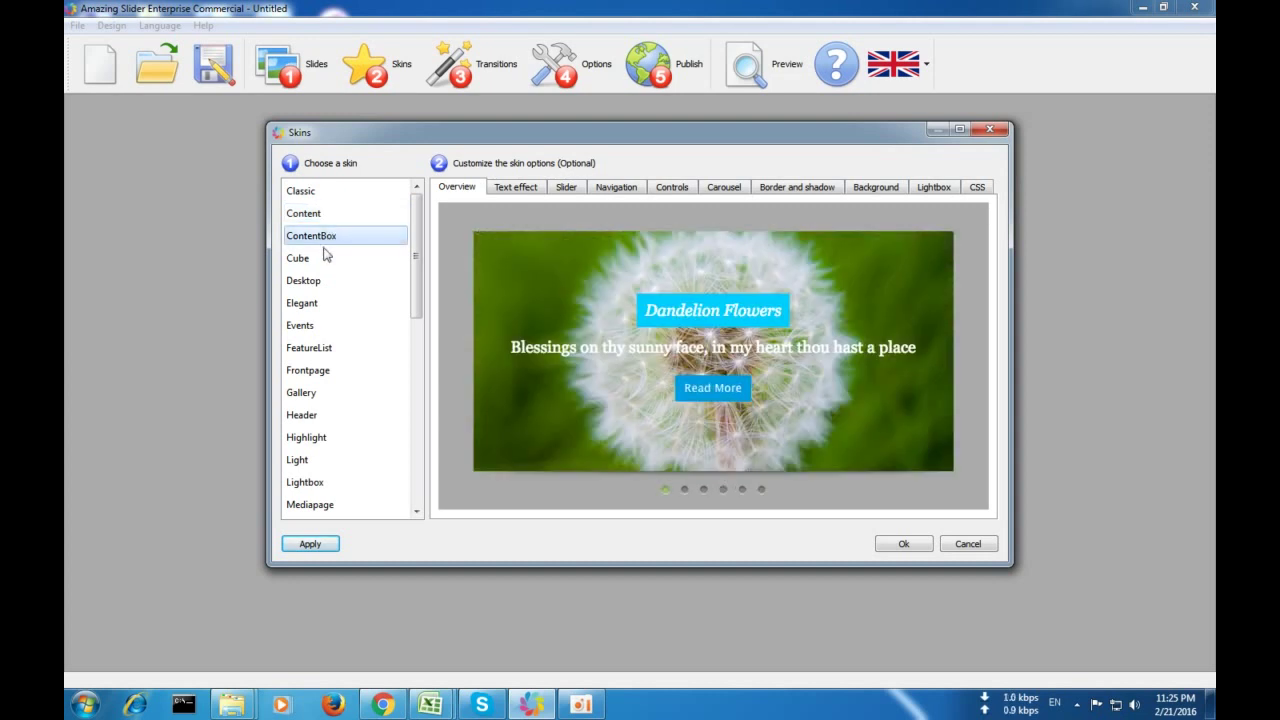
left_click(319, 262)
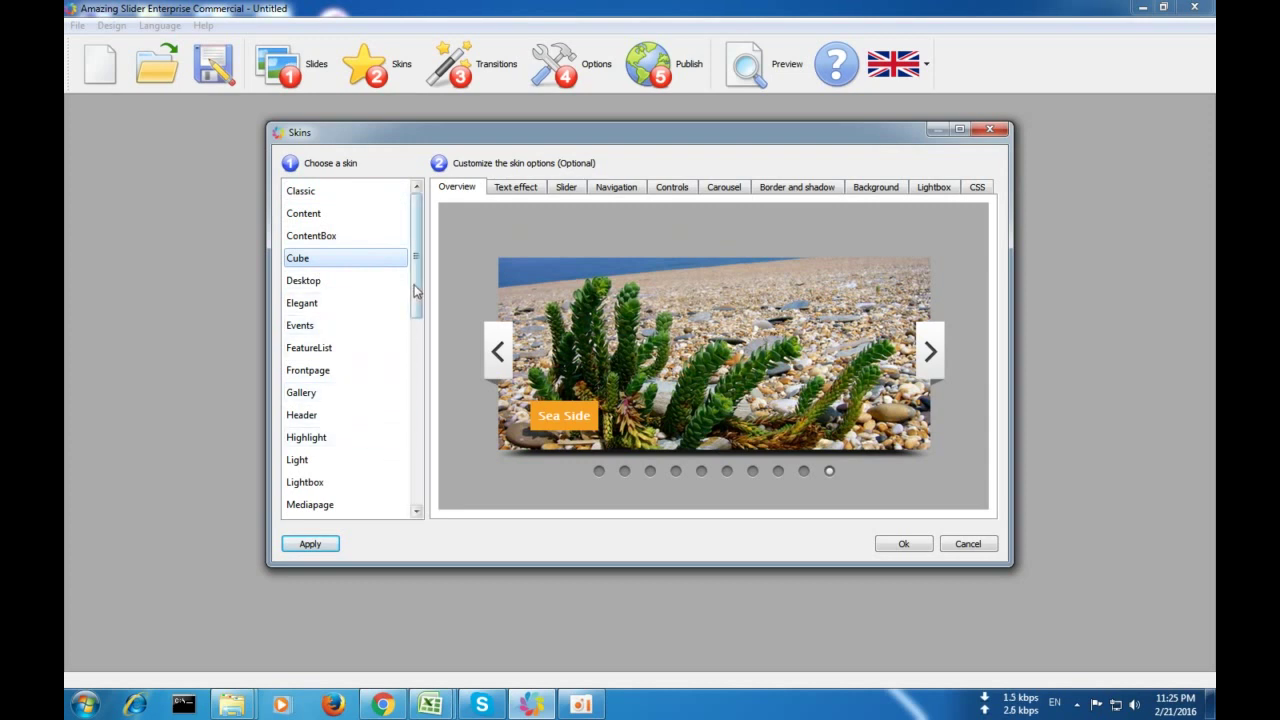
scroll(383, 456, "down", 7)
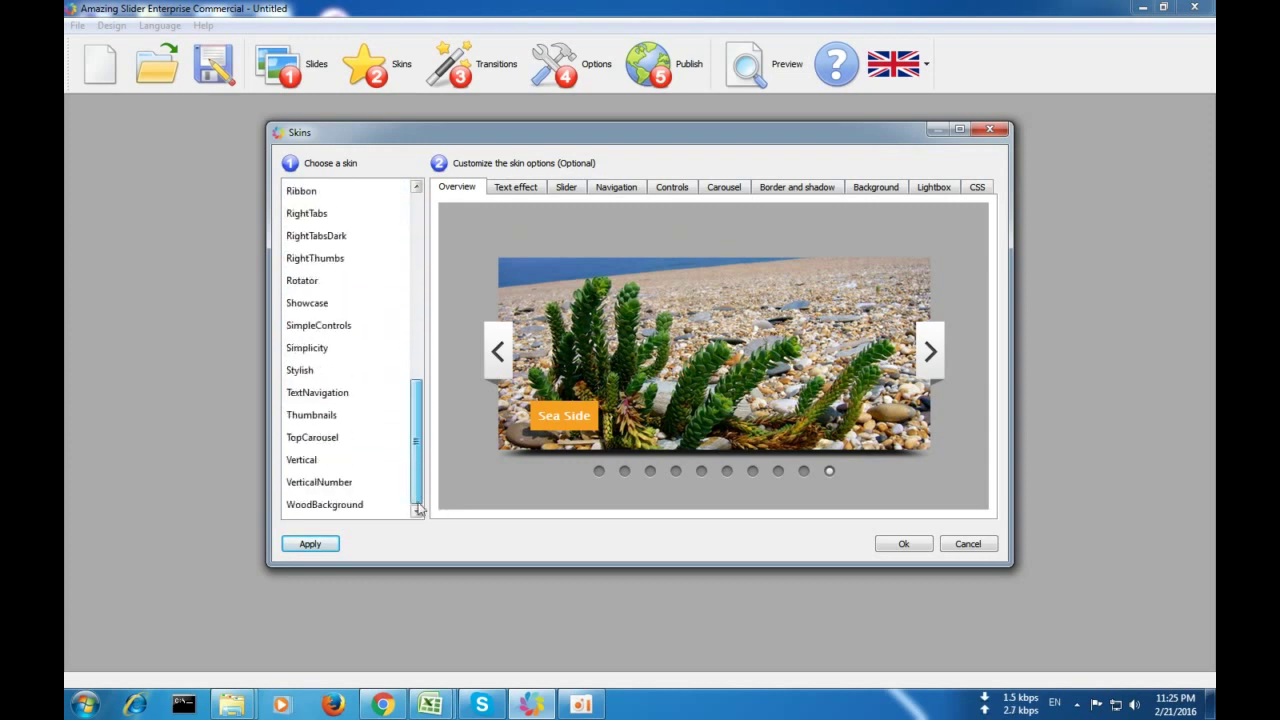
left_click(340, 505)
left_click(338, 484)
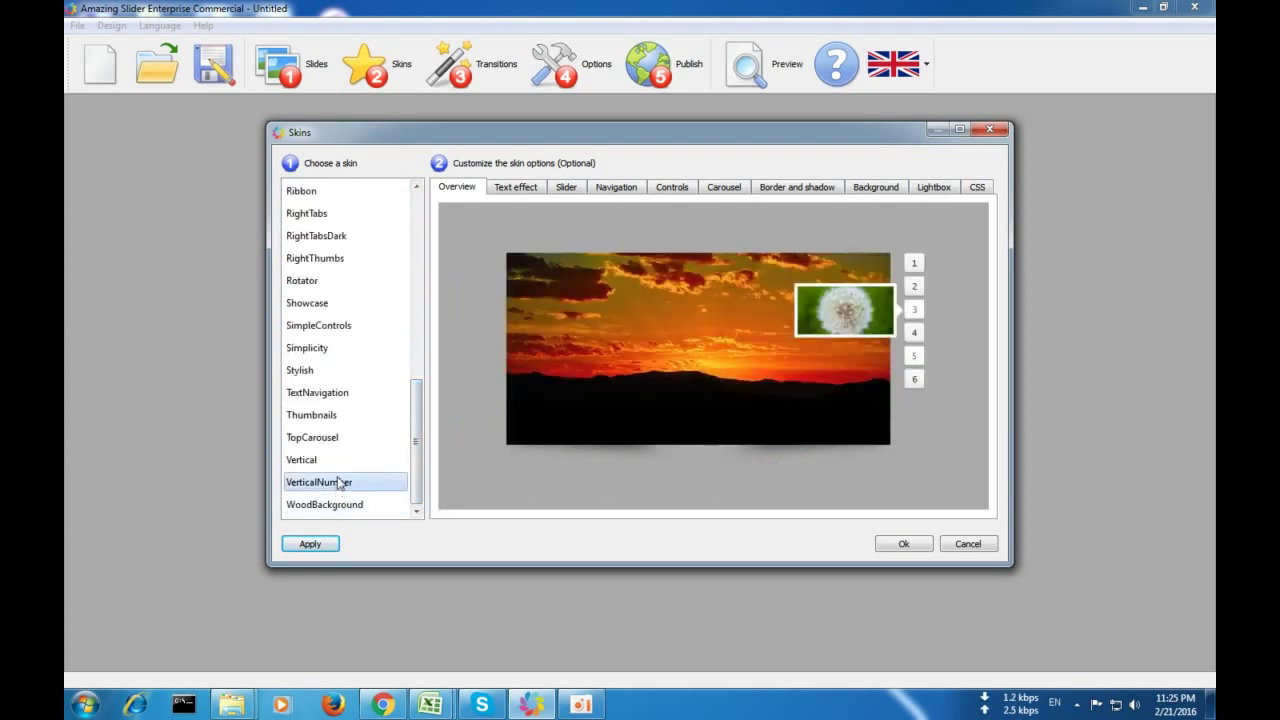
left_click(321, 462)
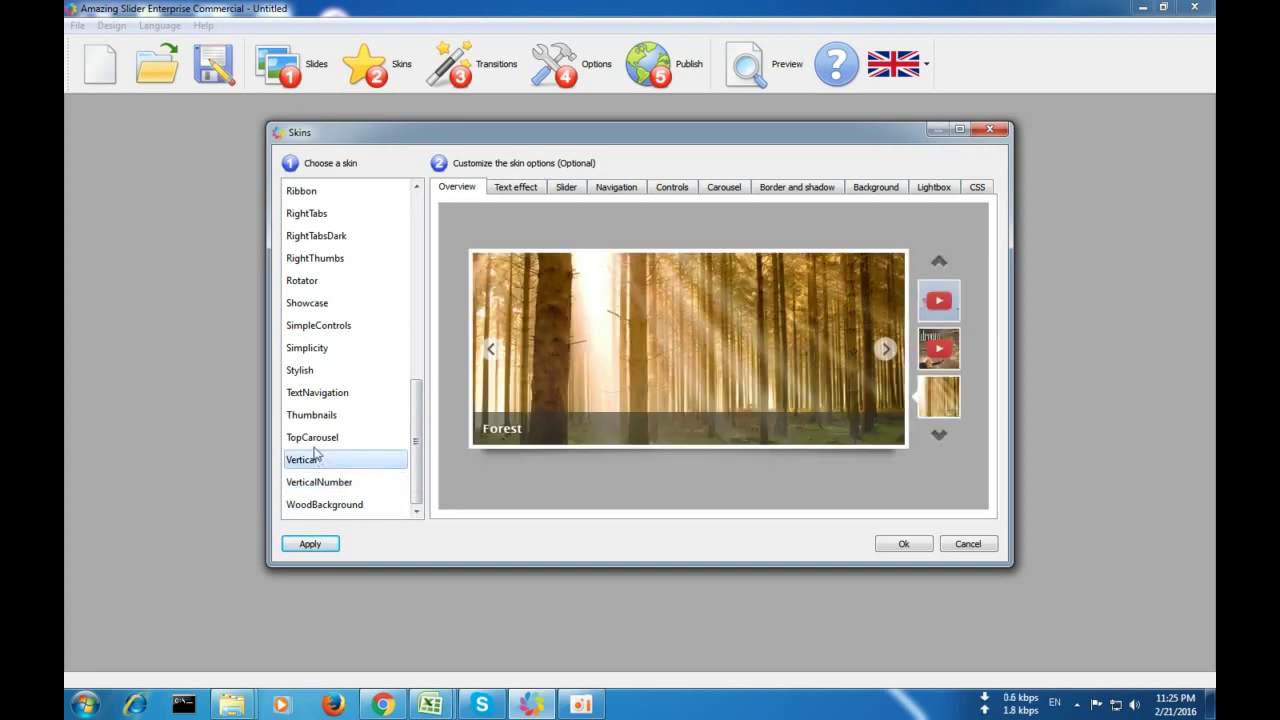
left_click(314, 438)
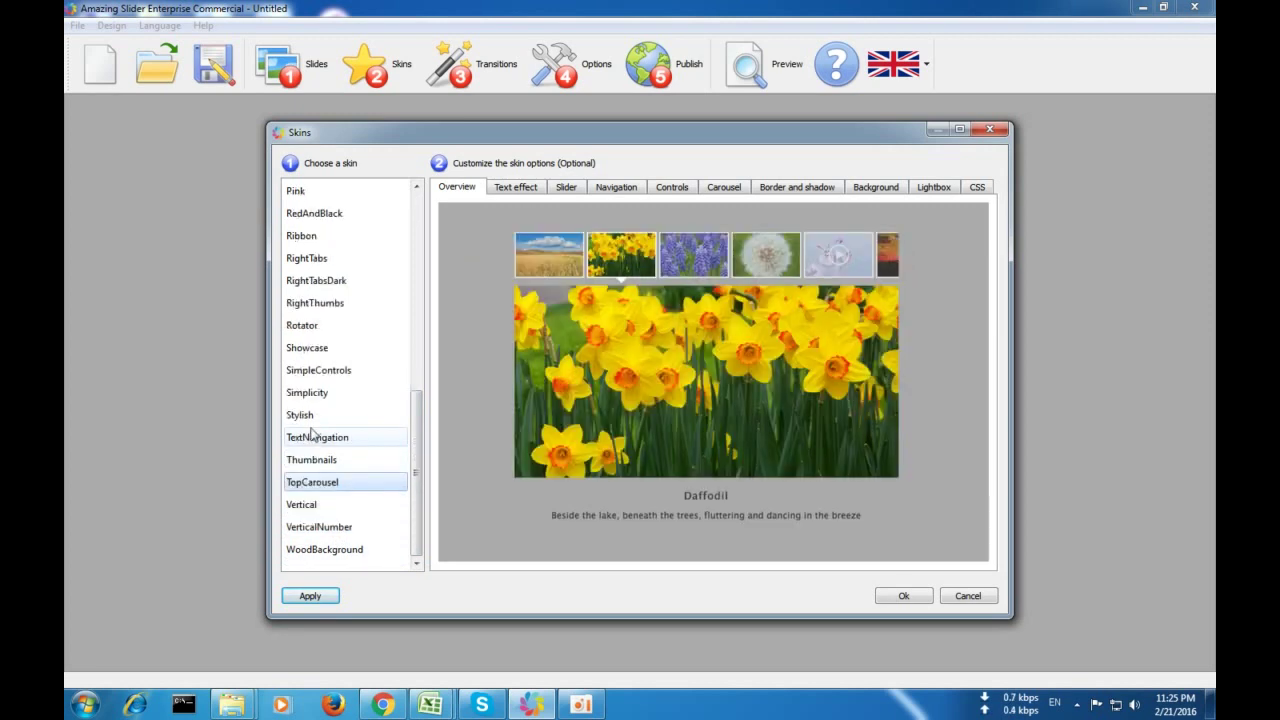
left_click(312, 418)
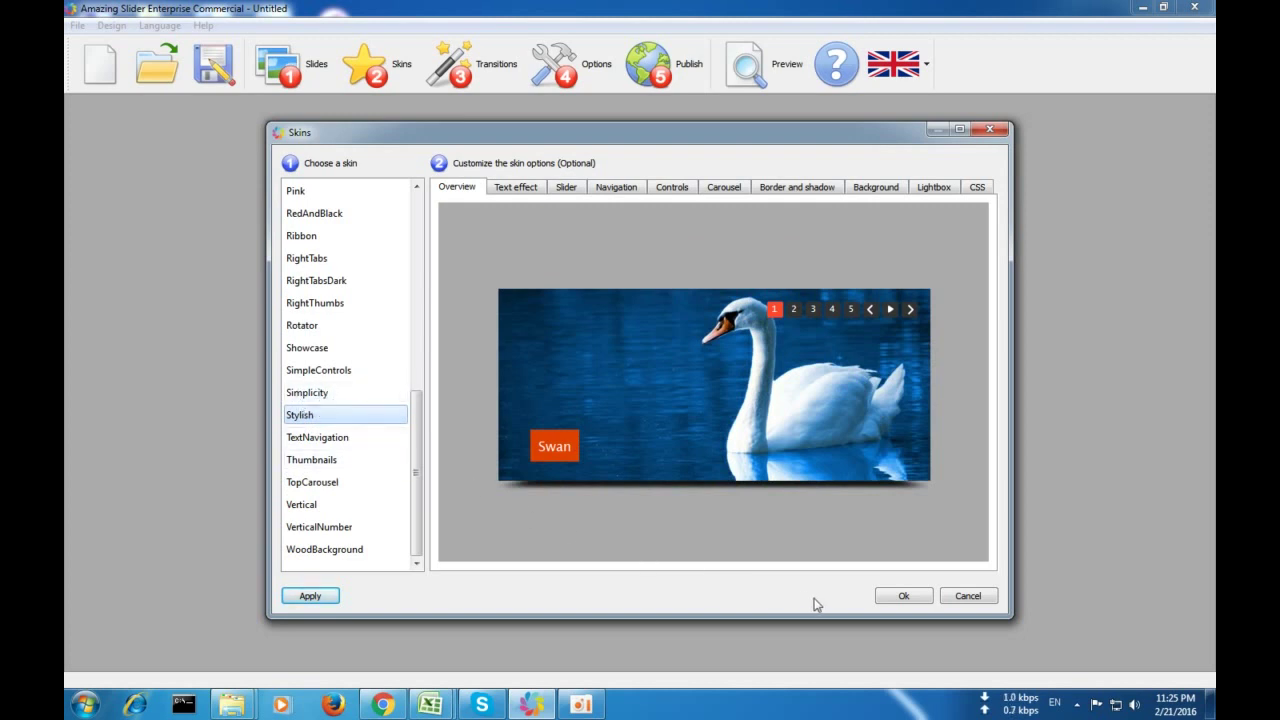
- Review the Stylish skin's customization options, from text effects and navigation to border, background, lightbox and CSS
left_click(530, 193)
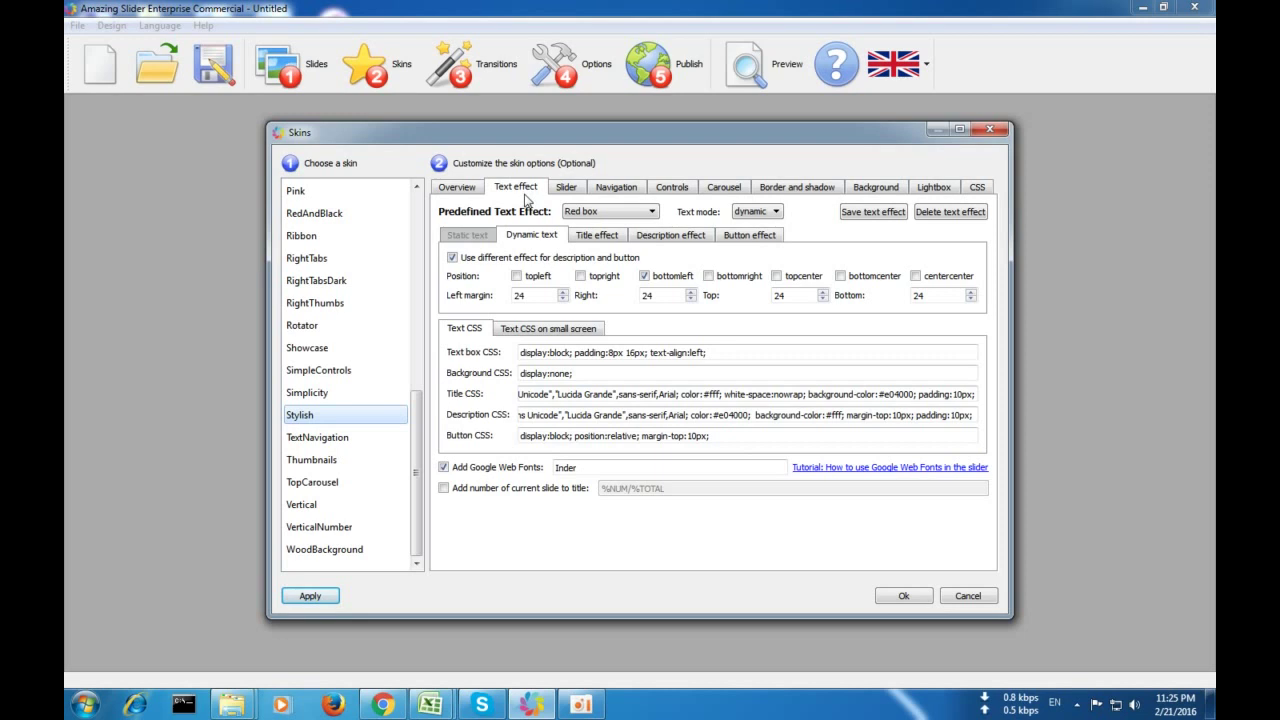
left_click(605, 236)
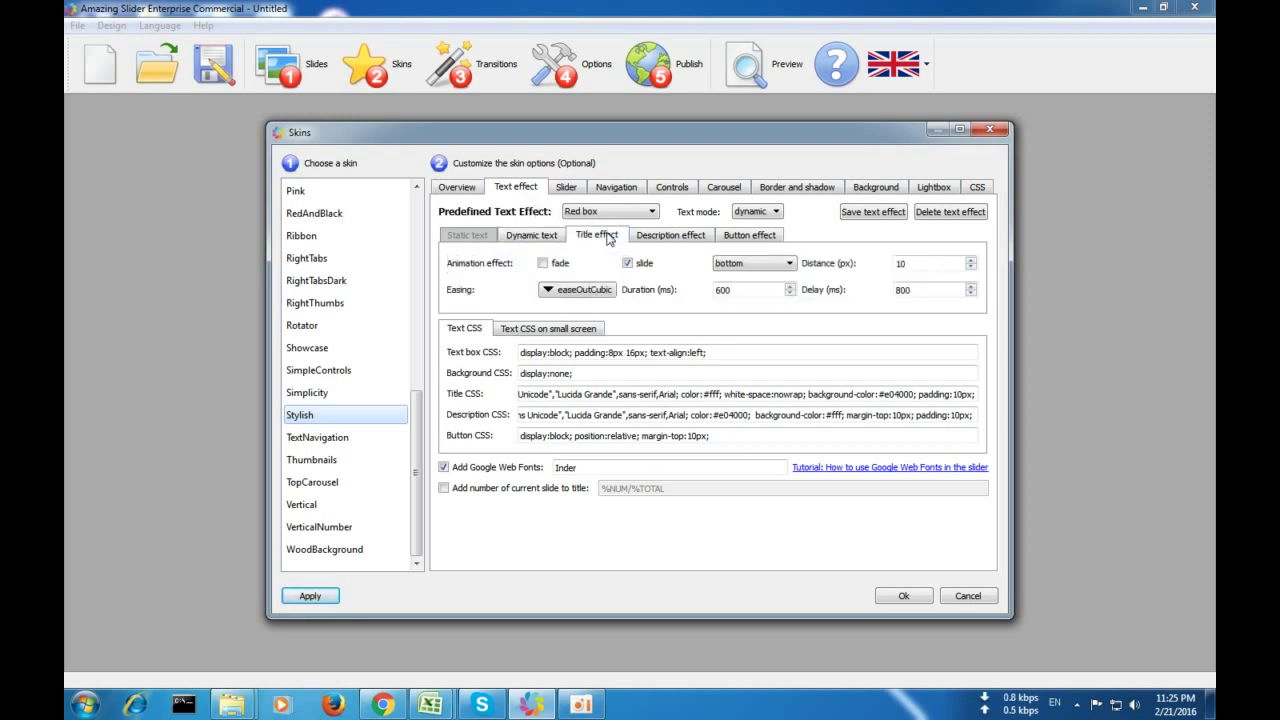
left_click(664, 237)
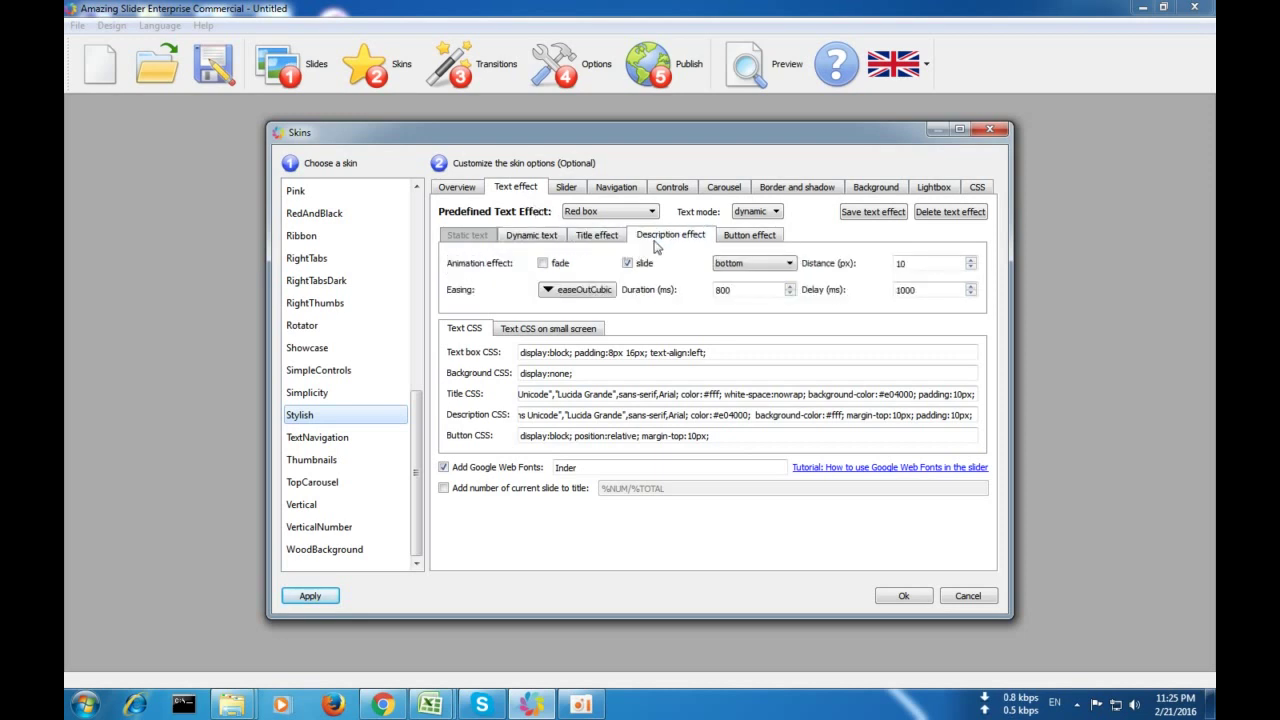
left_click(755, 238)
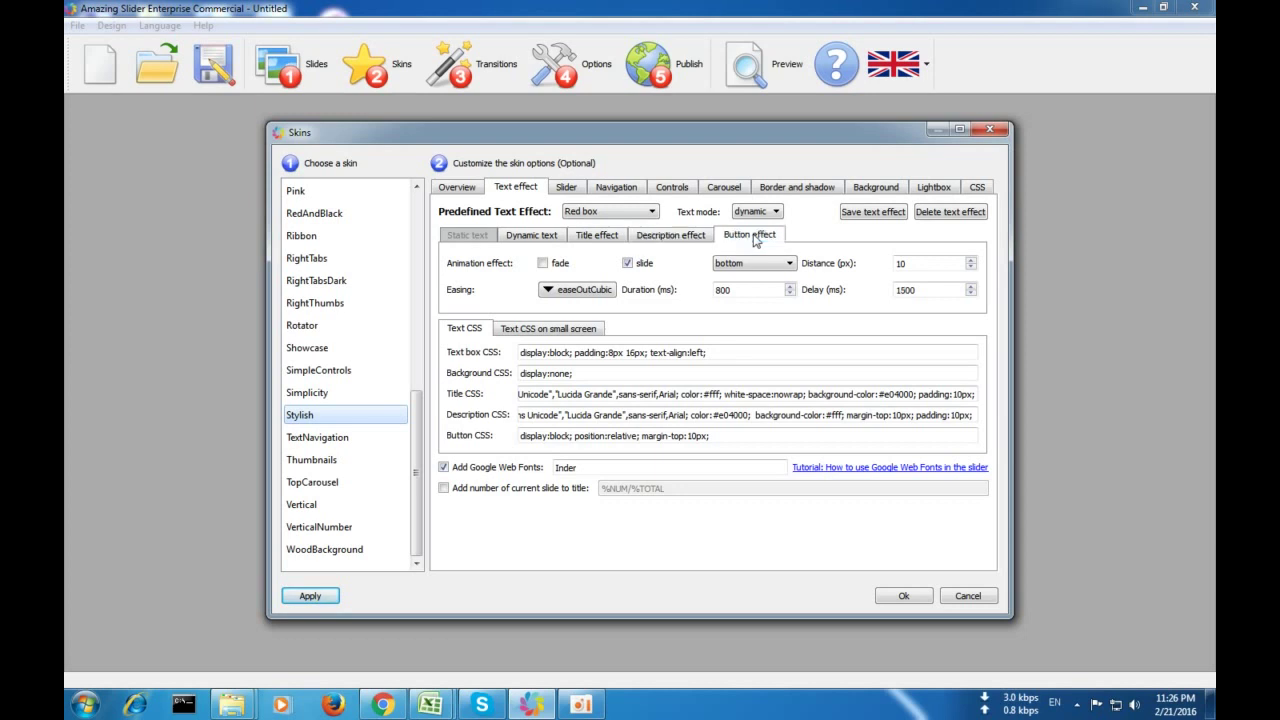
left_click(567, 189)
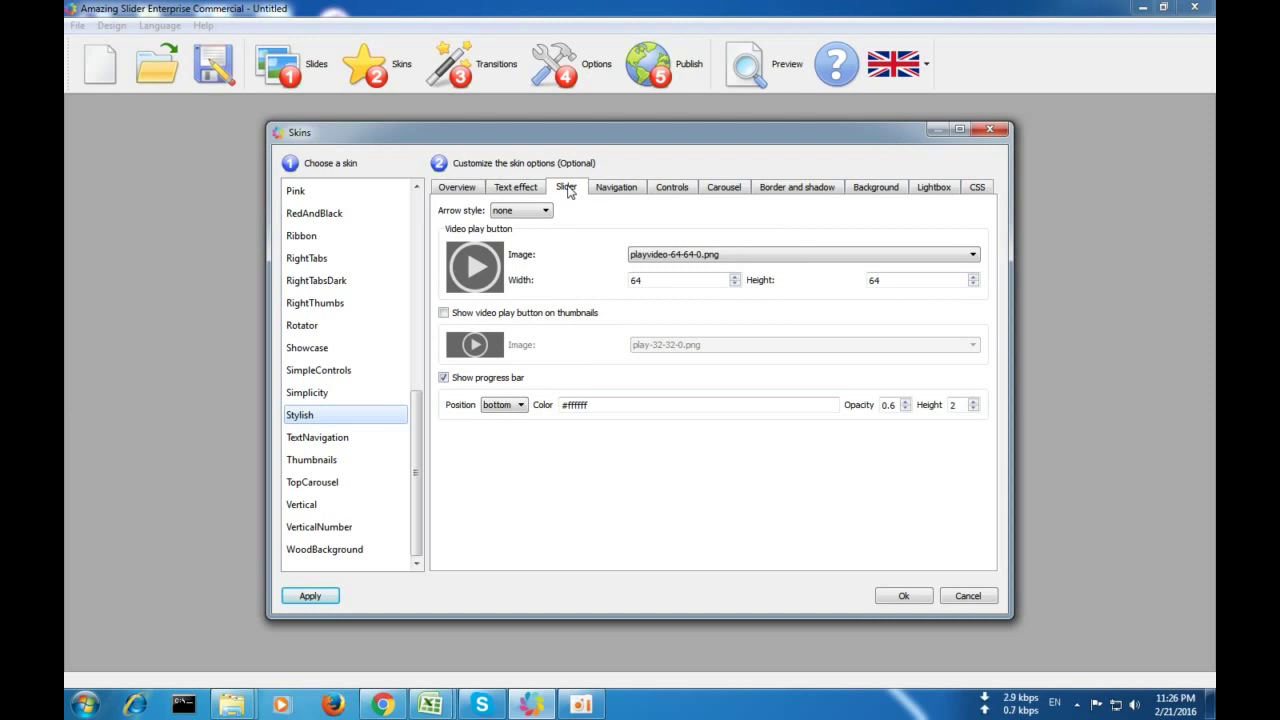
left_click(624, 195)
left_click(664, 196)
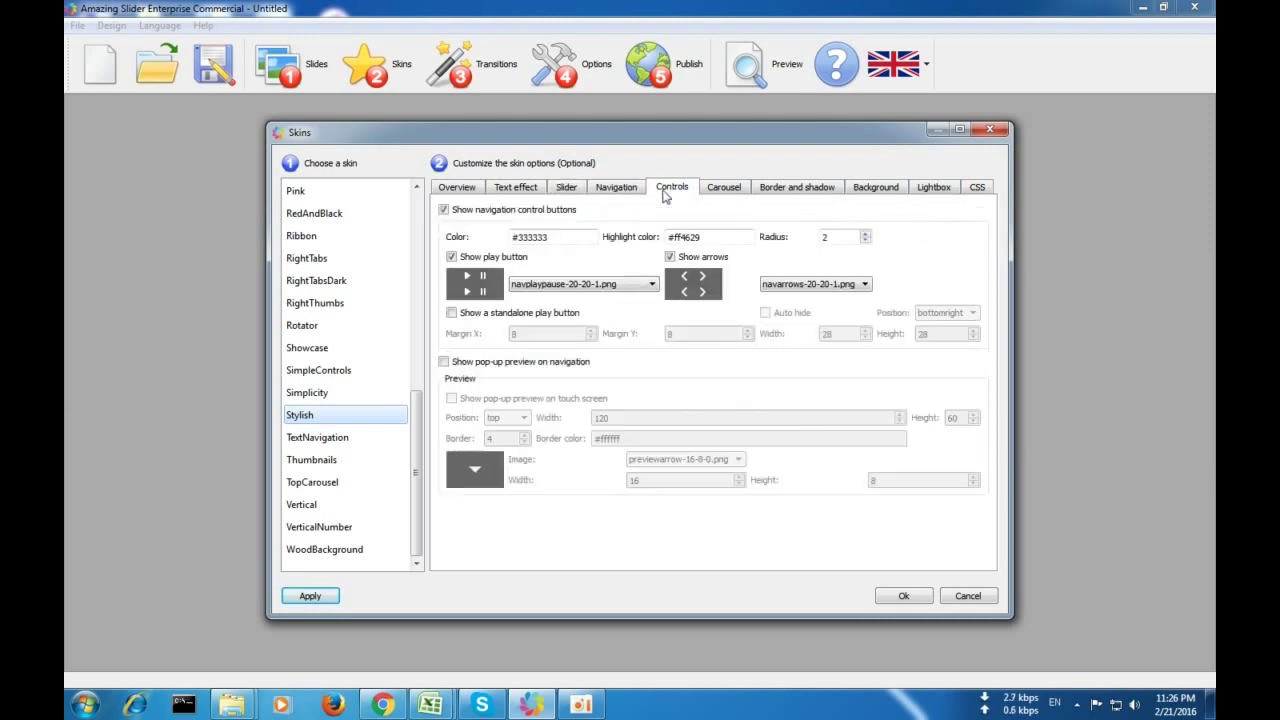
left_click(726, 193)
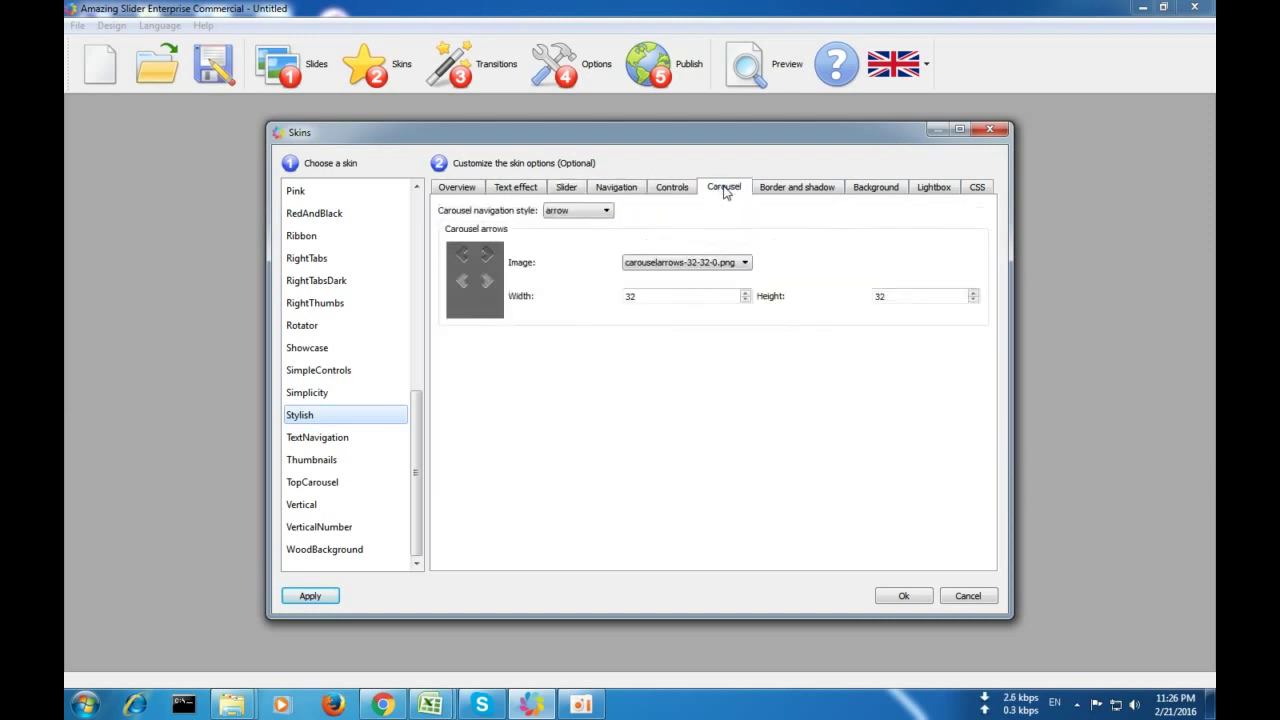
left_click(805, 191)
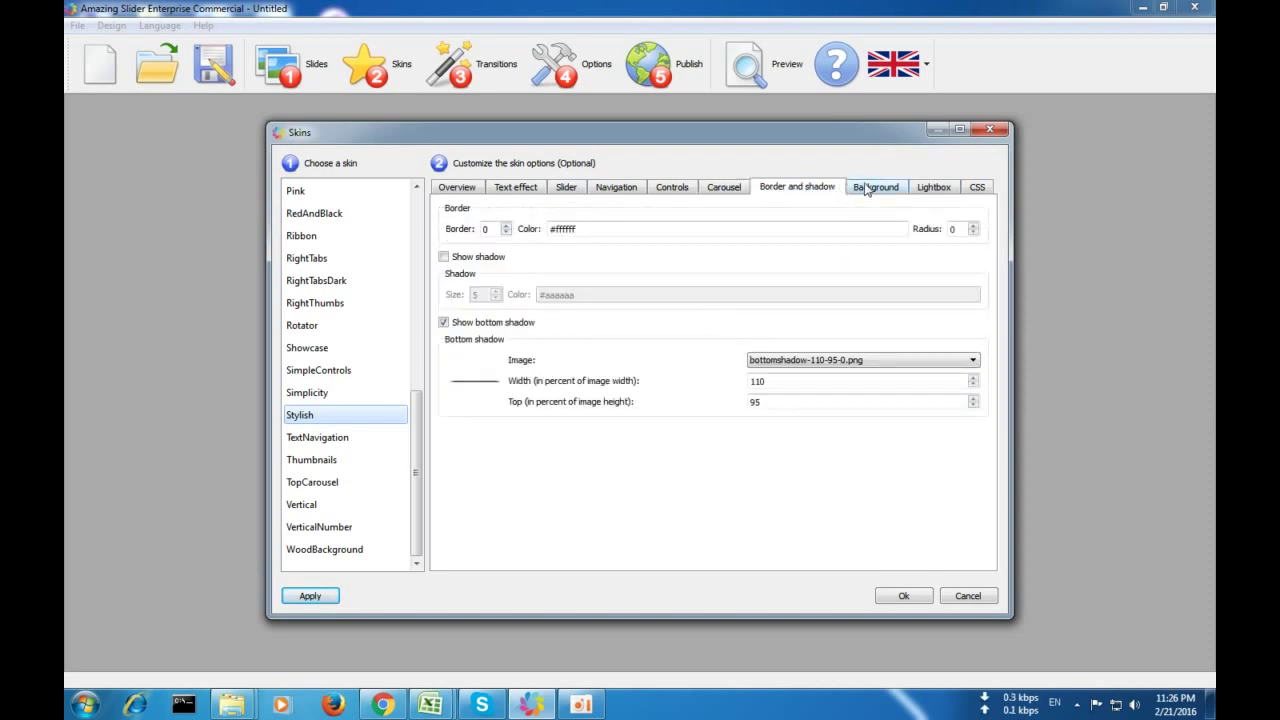
left_click(873, 191)
left_click(937, 195)
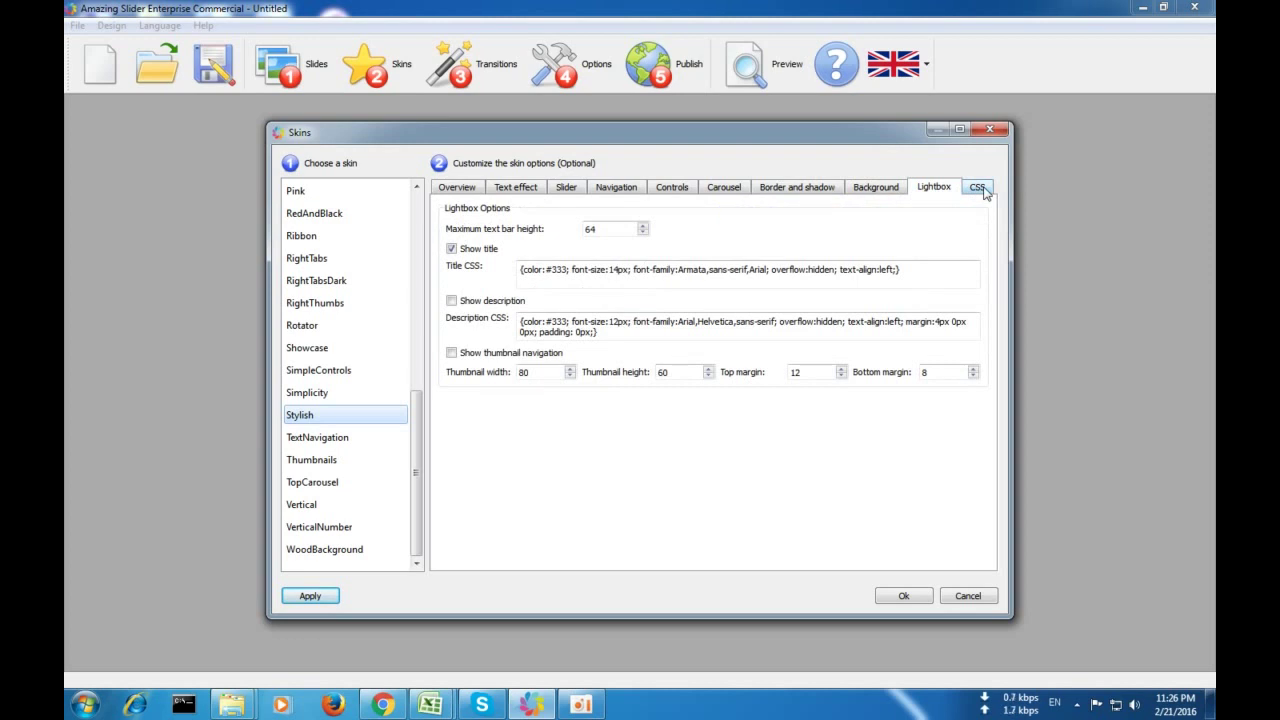
left_click(977, 189)
- Return to the Stylish skin's overview and apply the skin to the slider
left_click(462, 192)
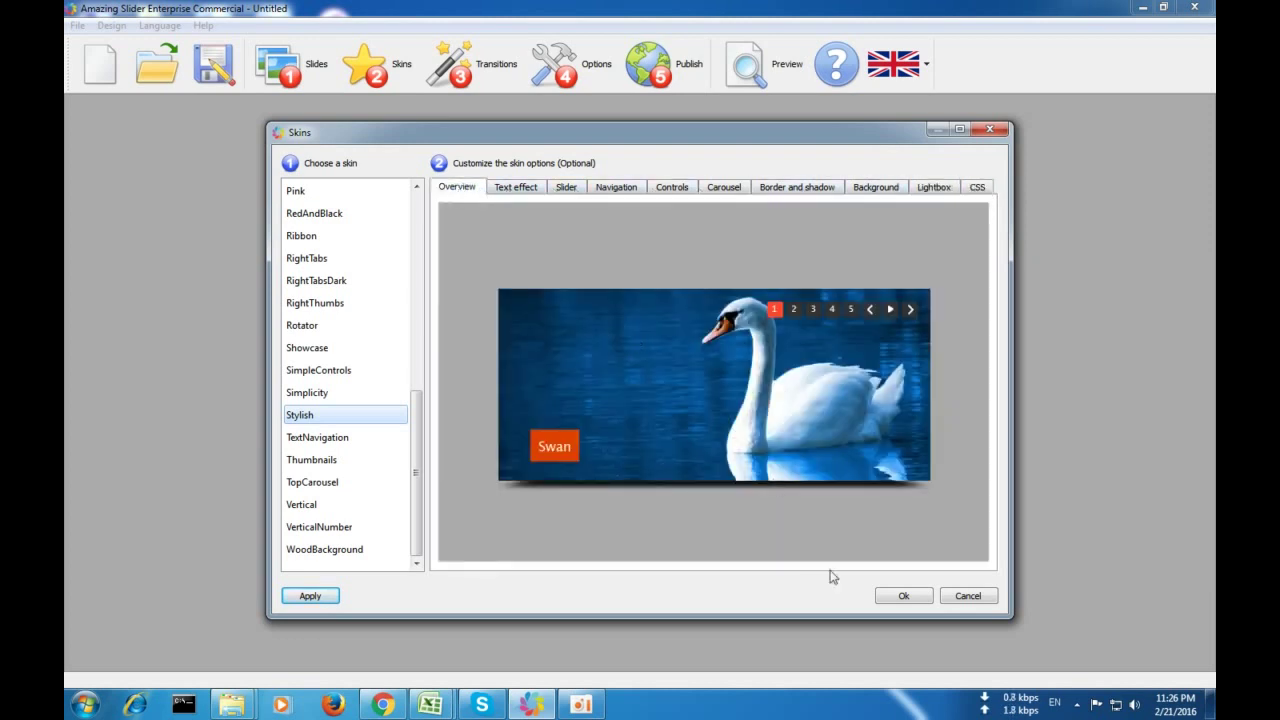
left_click(918, 596)
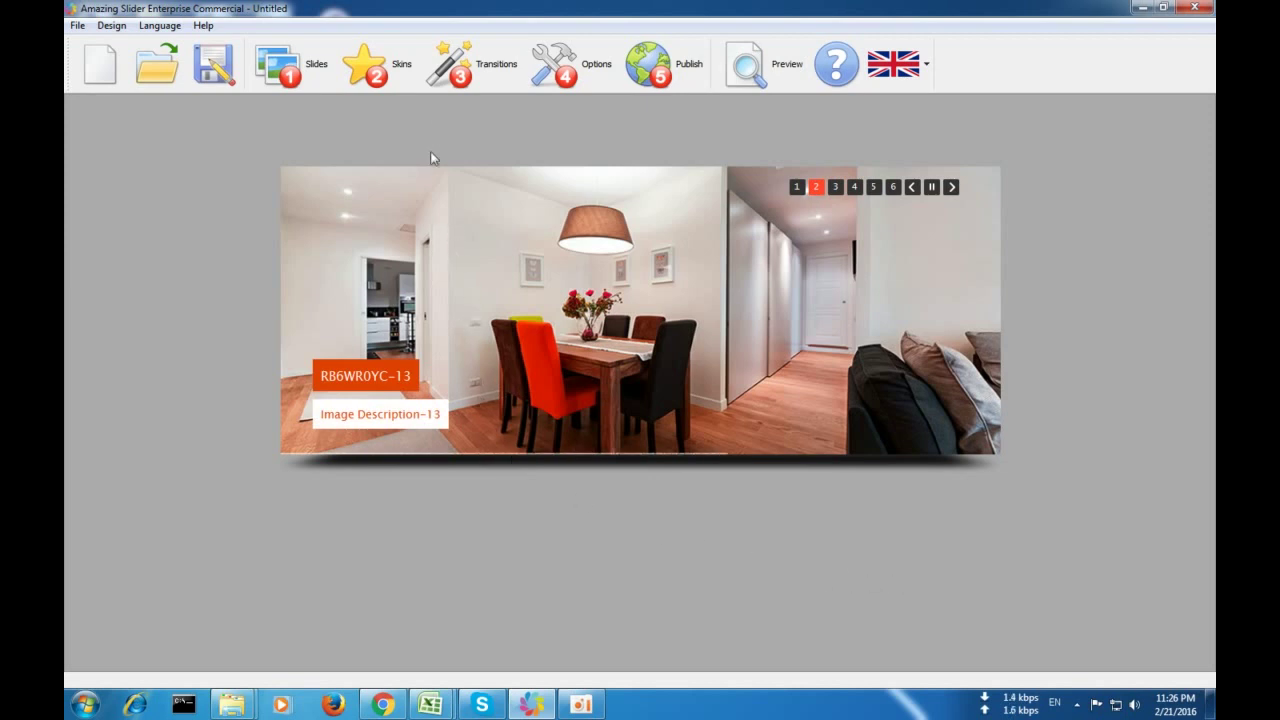
- Try Fade as the slider's only transition effect, with Slice turned off
left_click(456, 76)
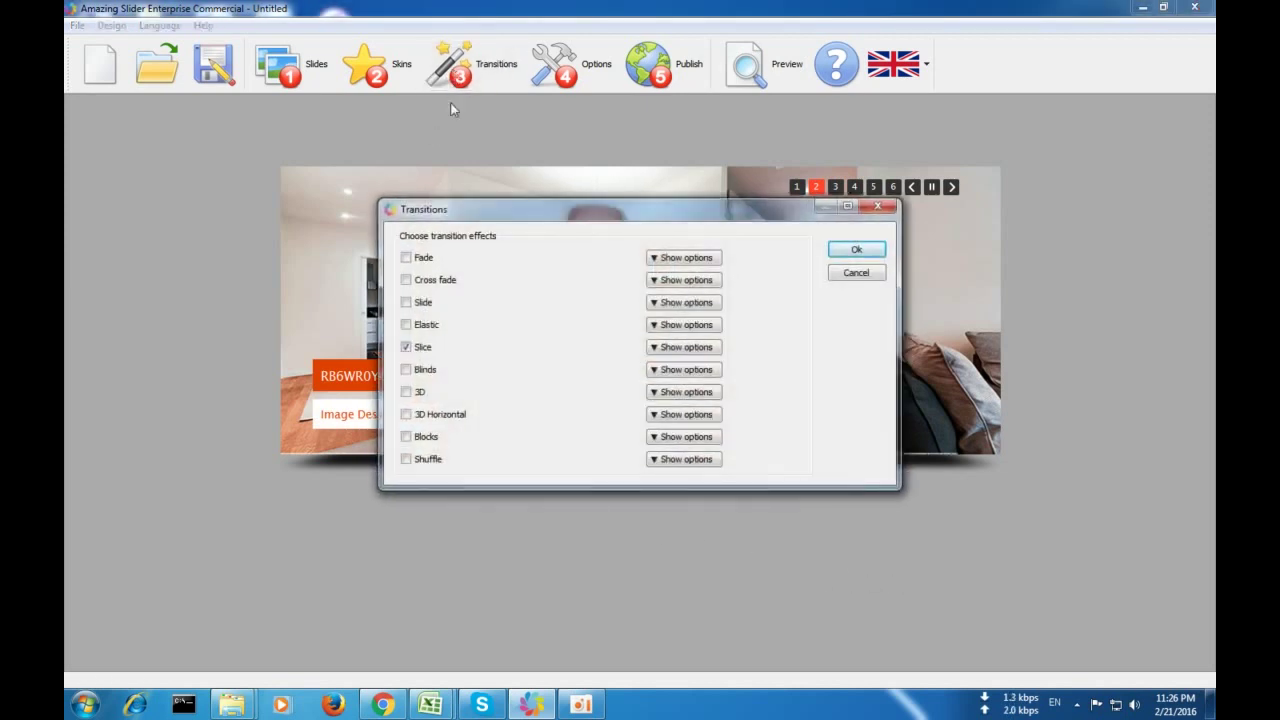
left_click_drag(573, 213, 653, 350)
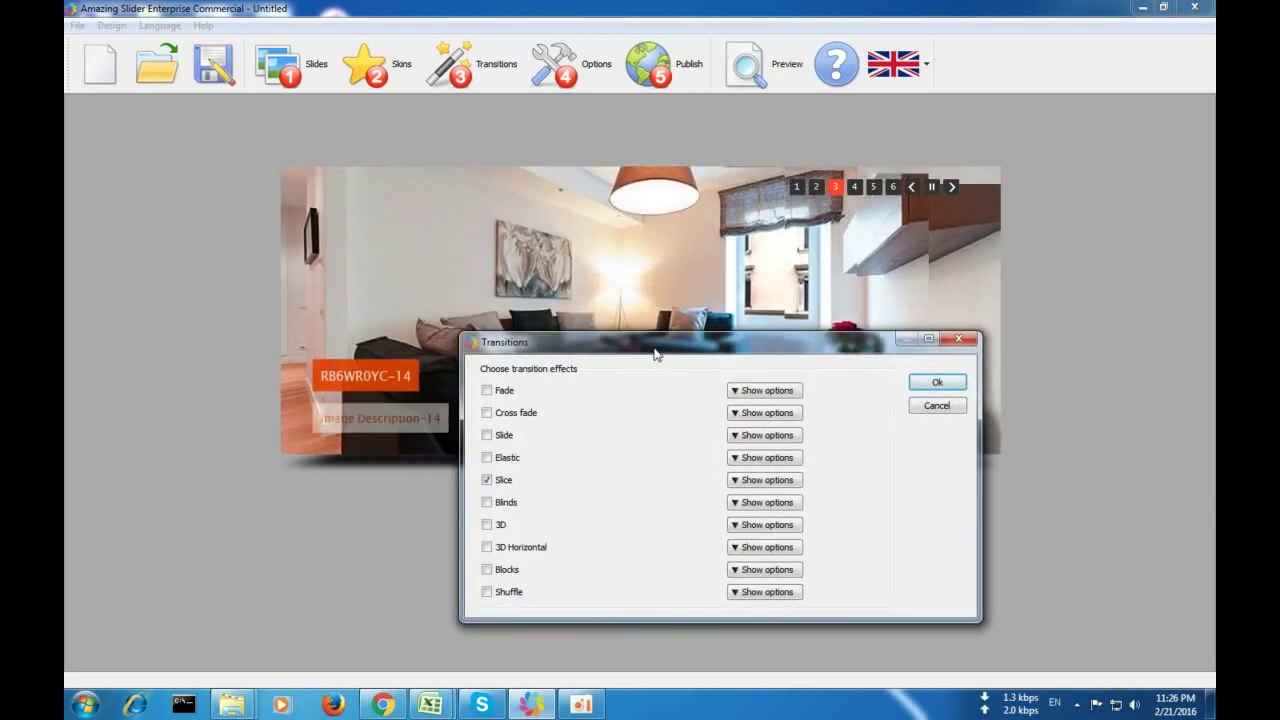
left_click(487, 480)
left_click(487, 390)
left_click(938, 384)
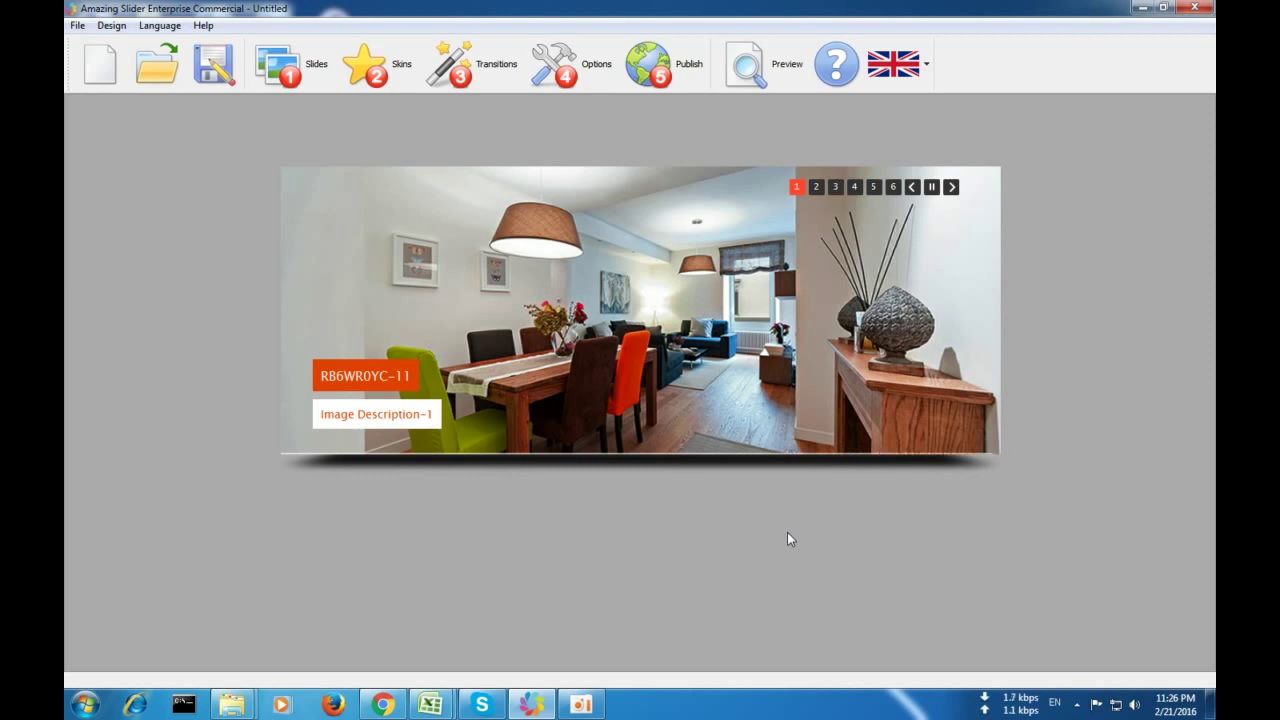
- Try Cross fade as the slider's only transition effect, with Fade turned off
left_click(470, 63)
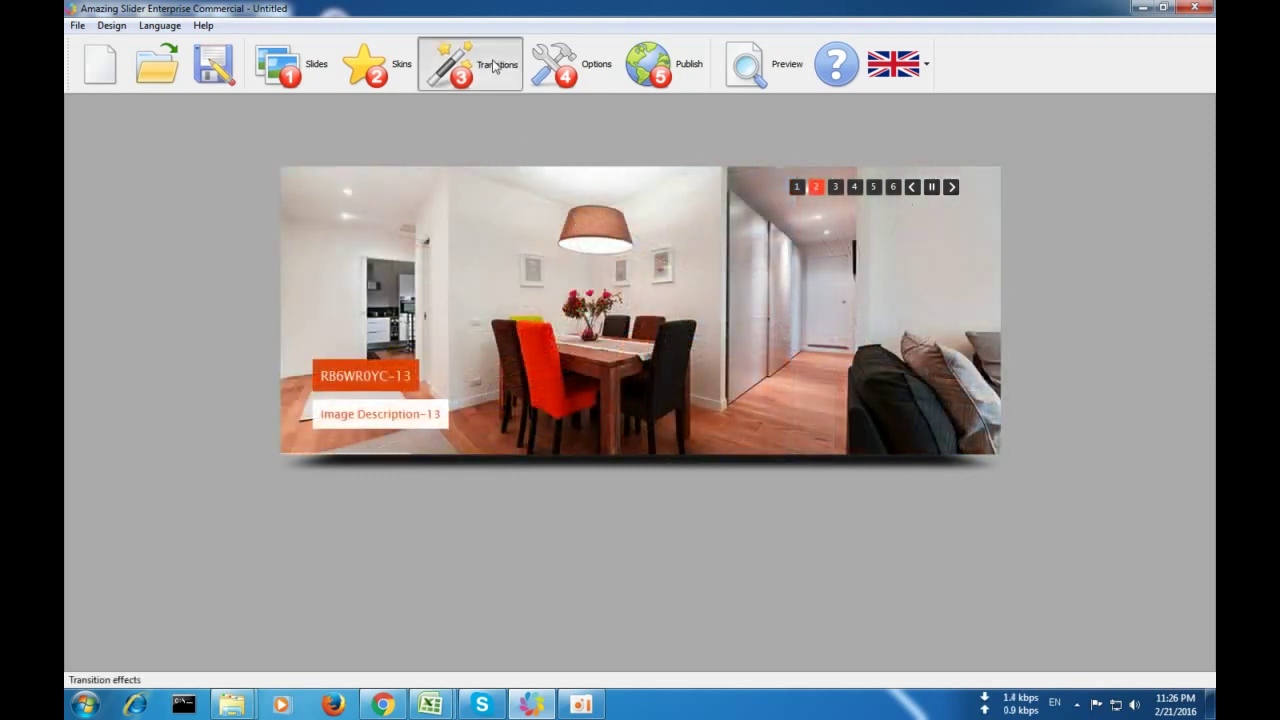
left_click(428, 282)
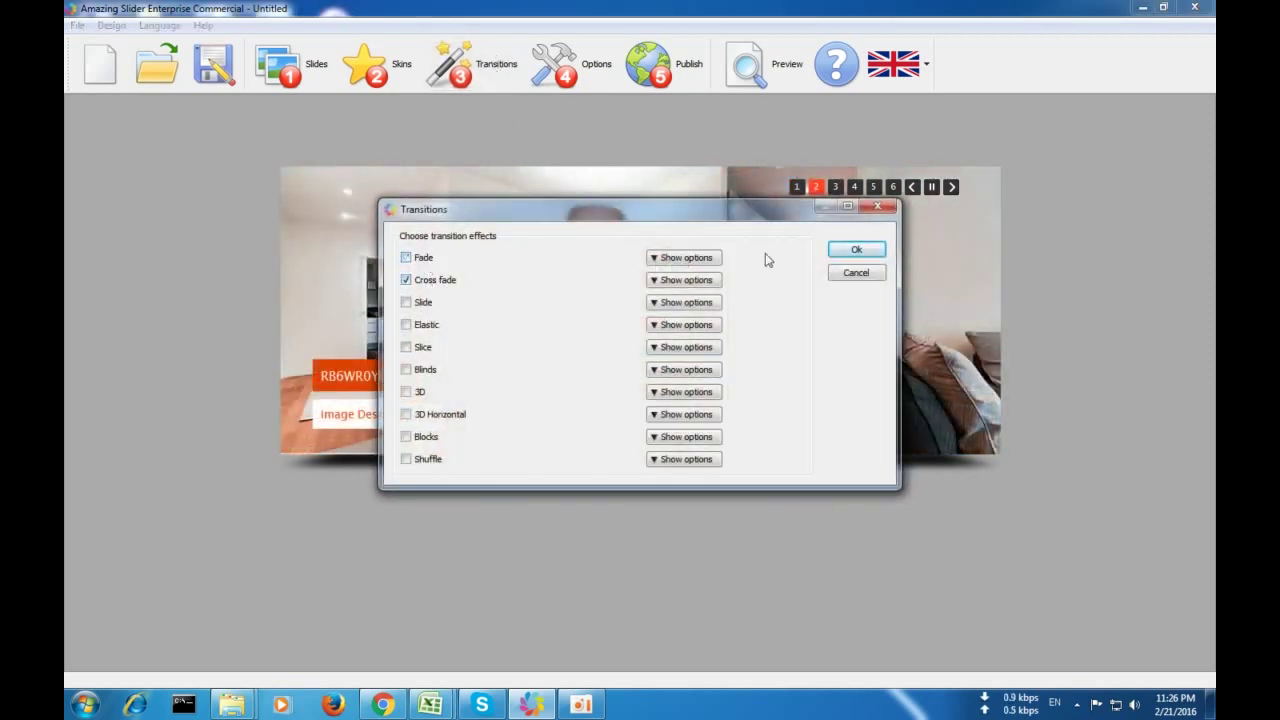
left_click(838, 251)
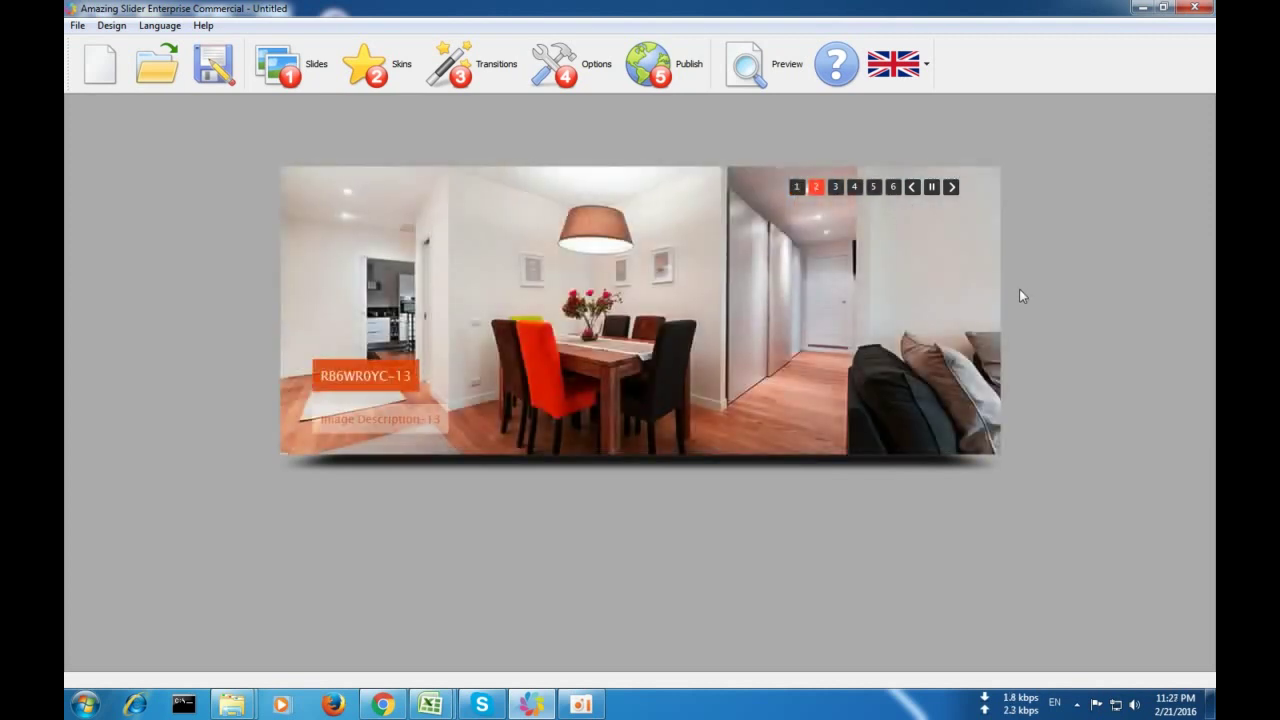
- Turn off Cross fade and apply Shuffle as the slider's only transition effect
left_click(472, 64)
left_click(438, 282)
left_click(438, 282)
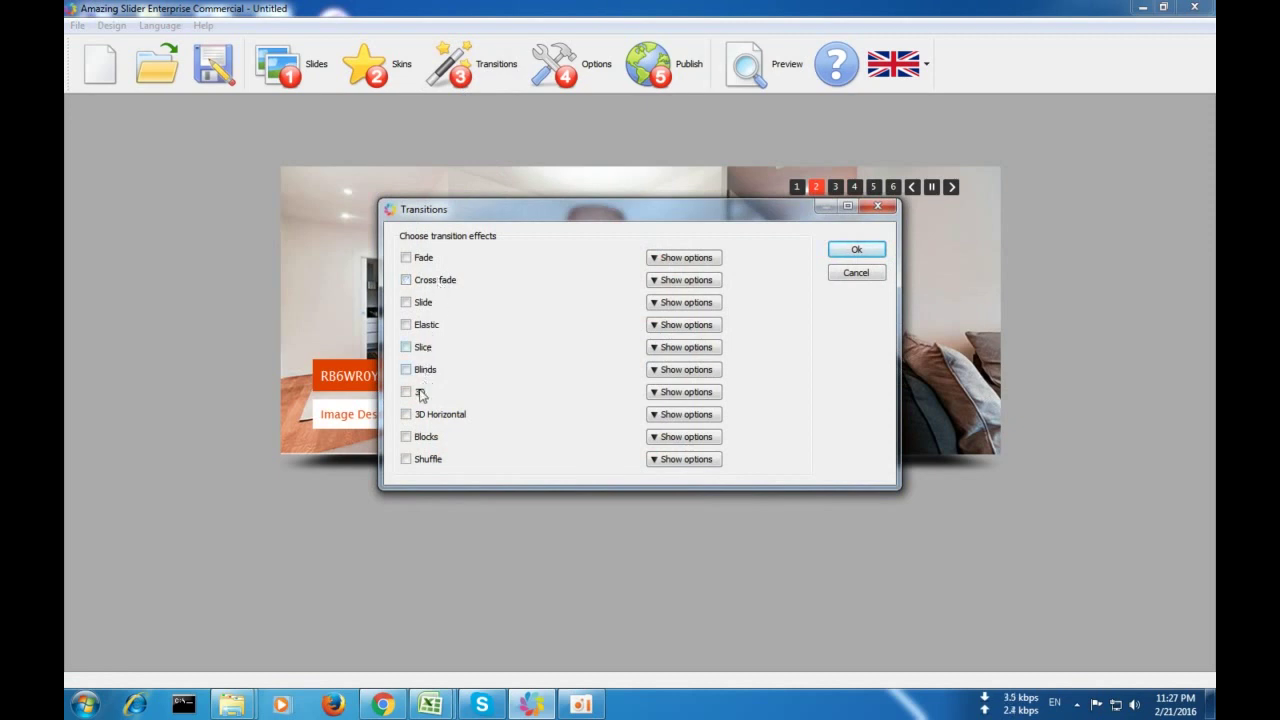
left_click(417, 461)
left_click(855, 250)
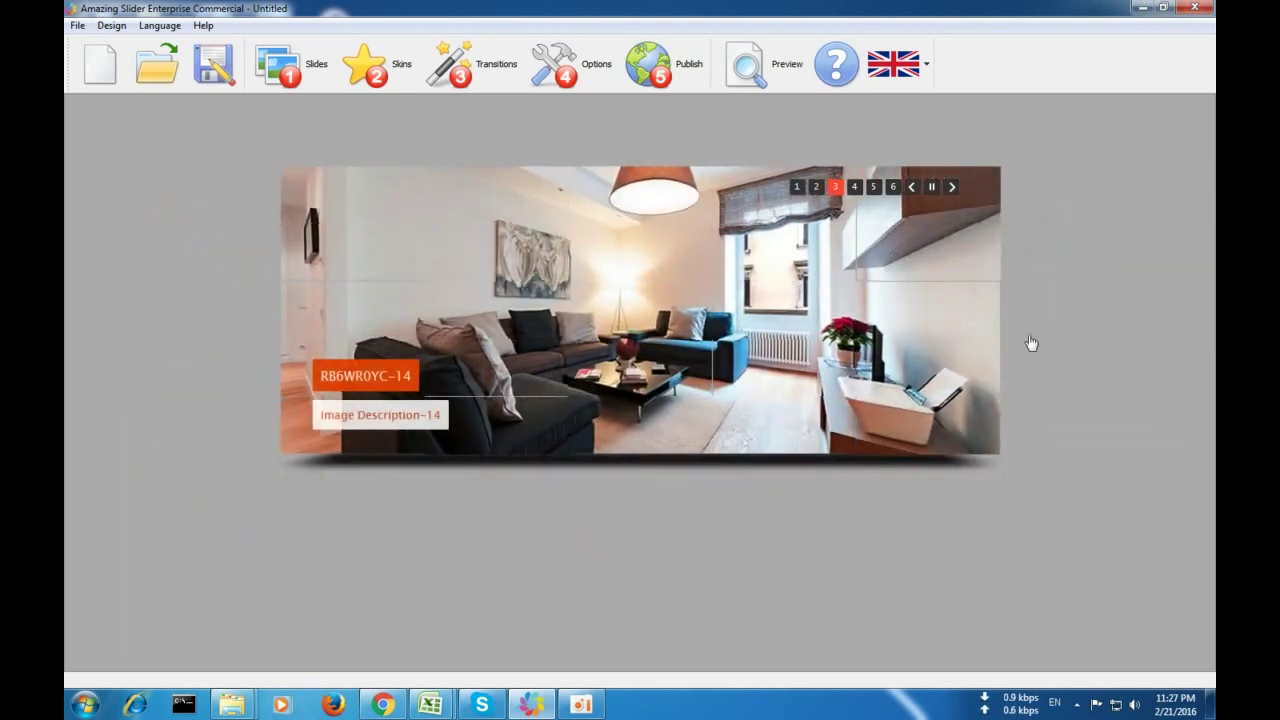
- Enable the responsive and fullscreen slider options with full width off, and check the dining-room slide's lightbox at fullscreen size
left_click(566, 77)
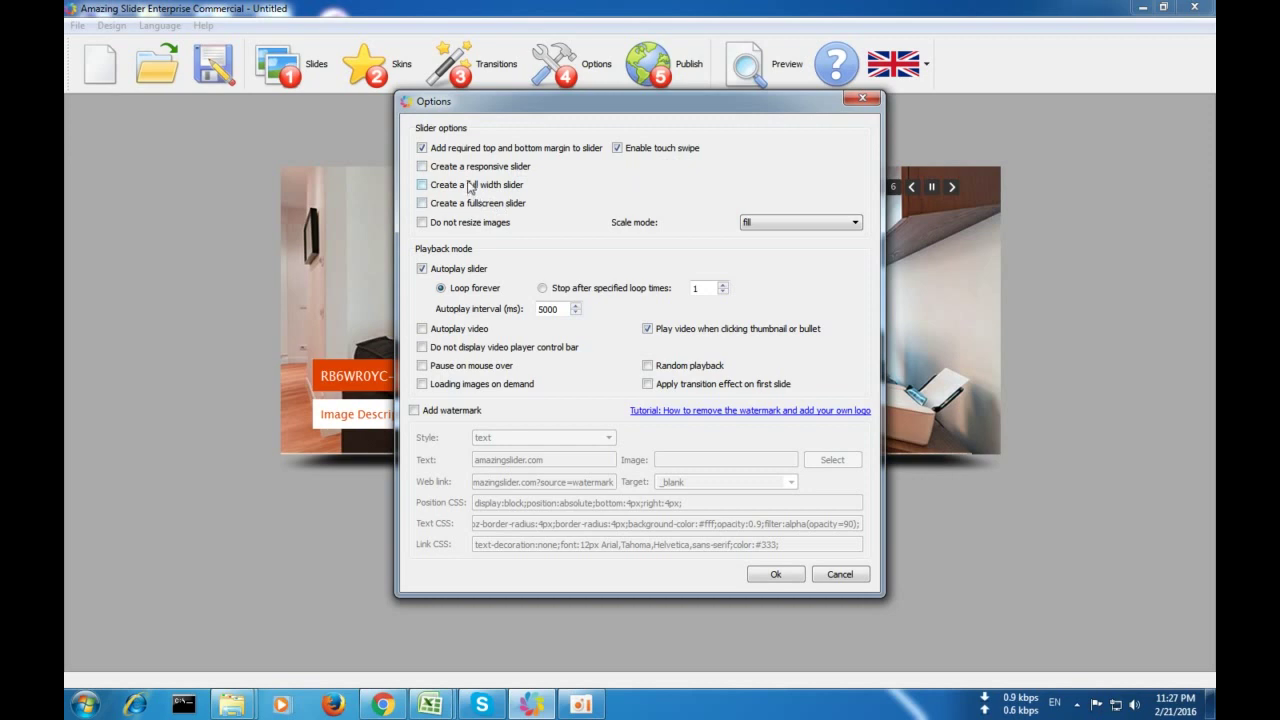
left_click(499, 170)
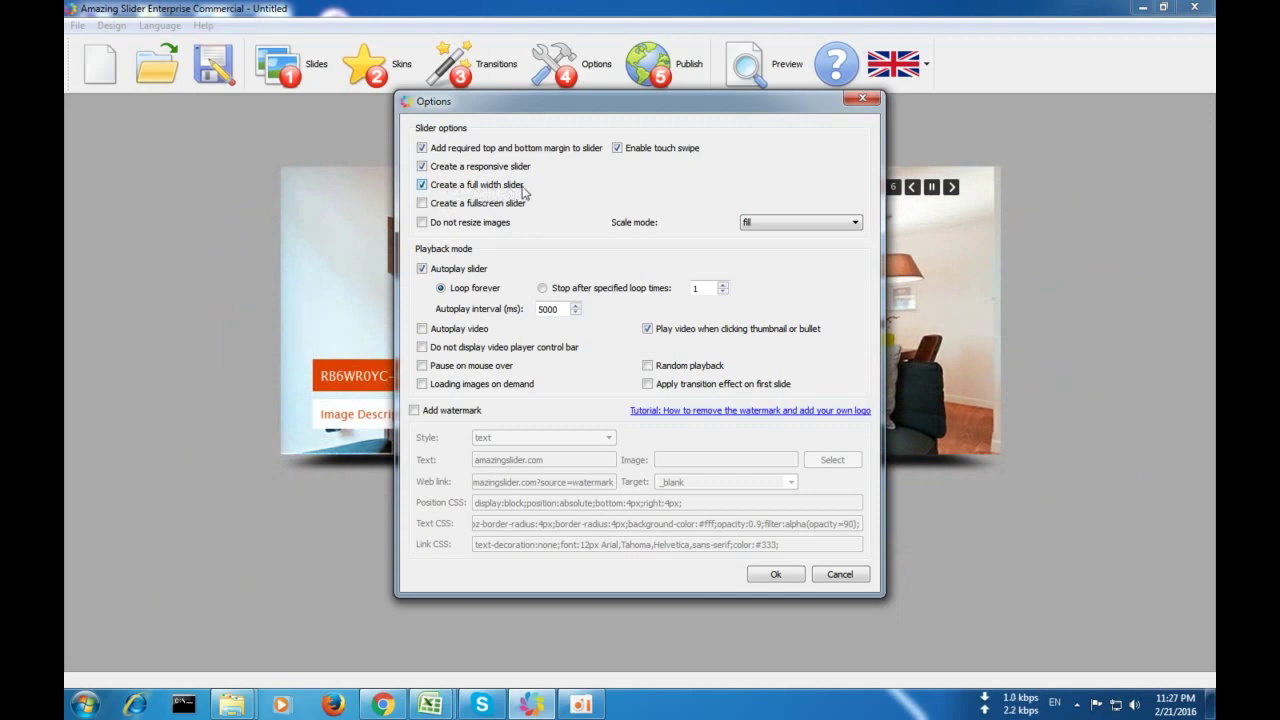
left_click(510, 186)
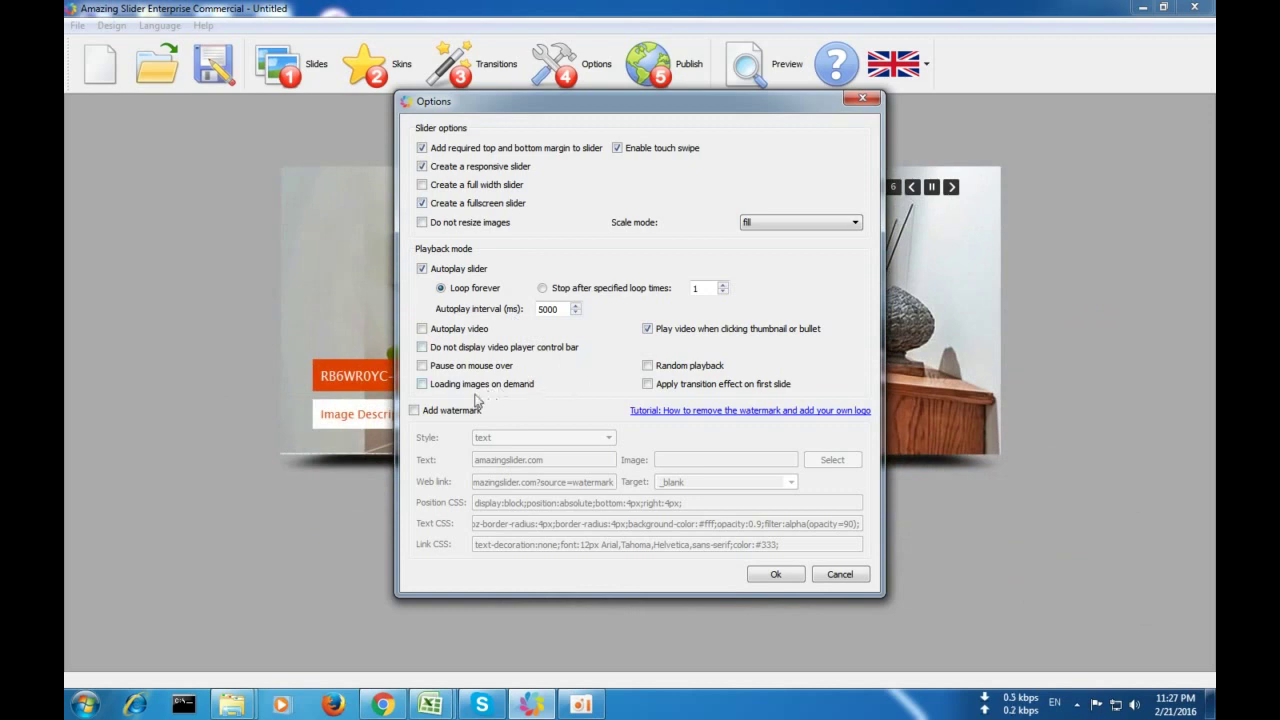
left_click(780, 578)
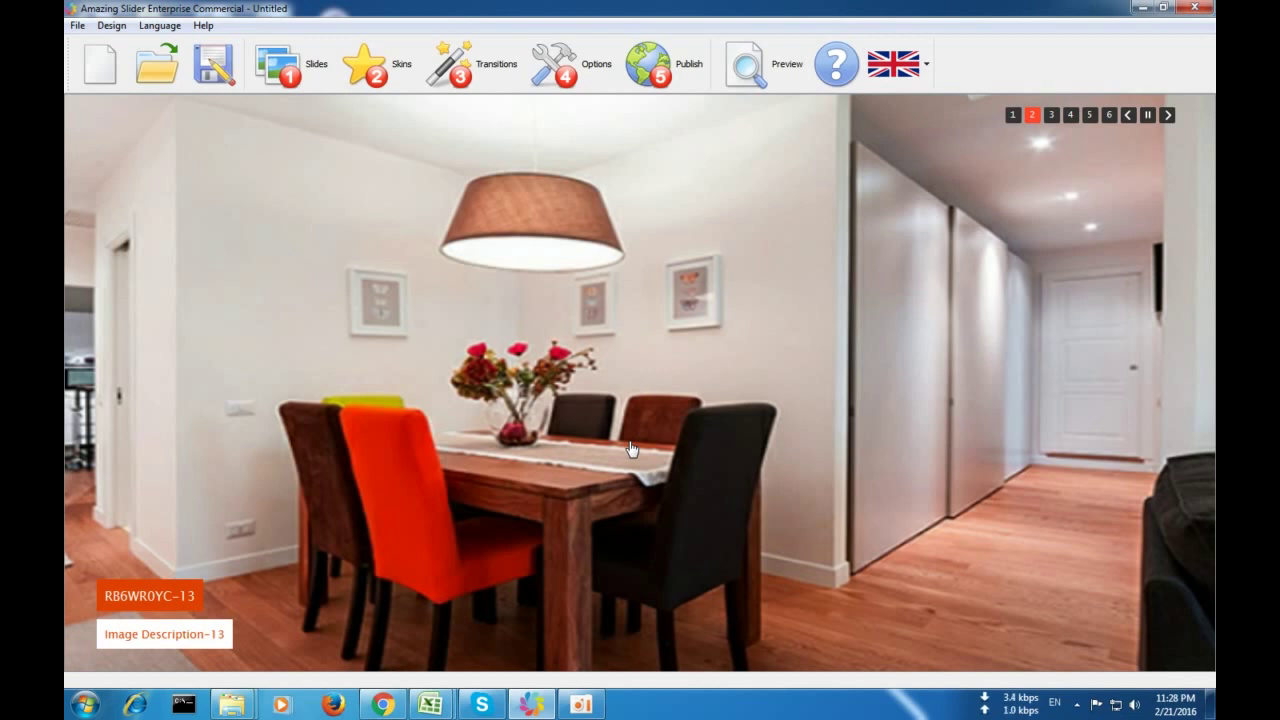
left_click(632, 449)
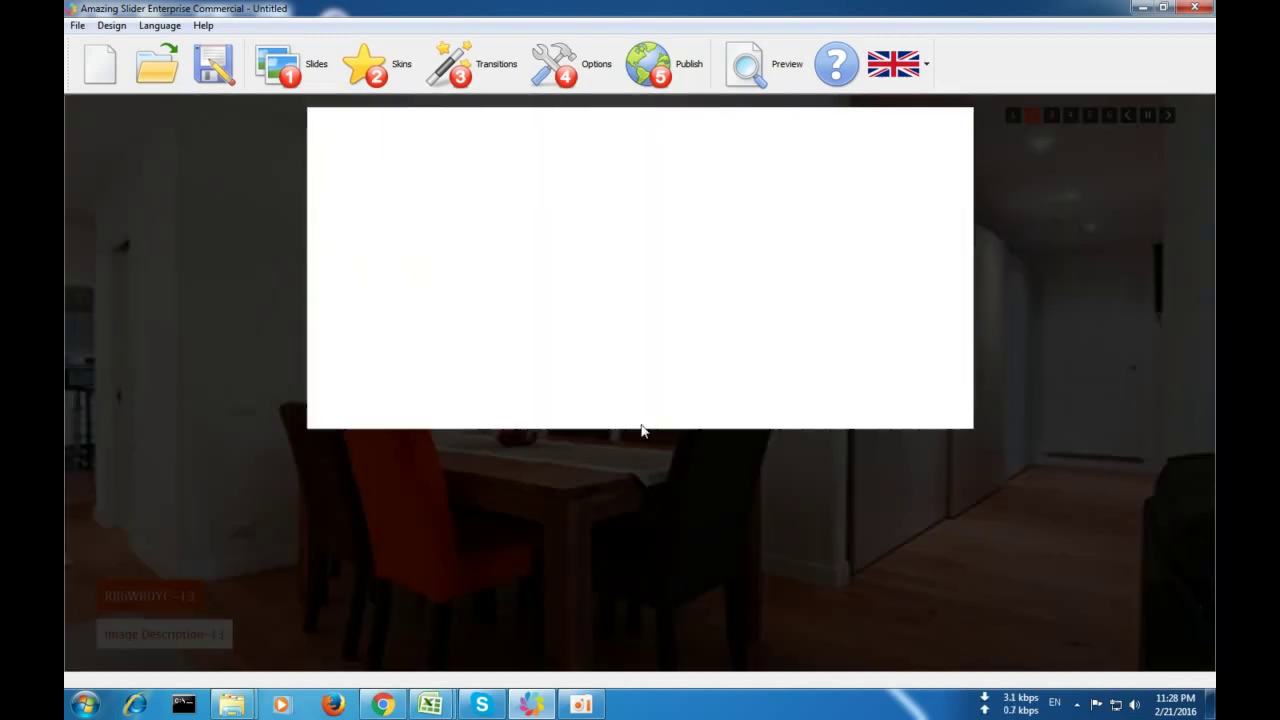
left_click(973, 107)
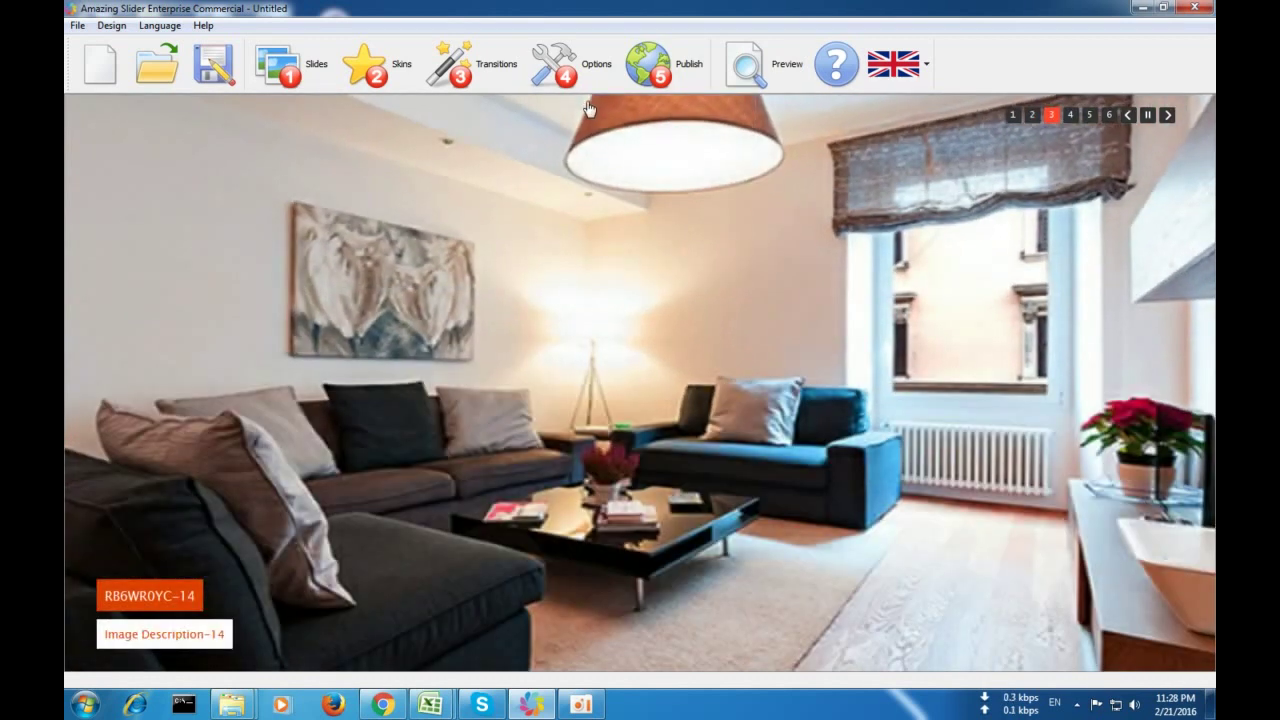
- Turn off the fullscreen slider option while keeping the slider responsive, and review the remaining playback options
left_click(593, 68)
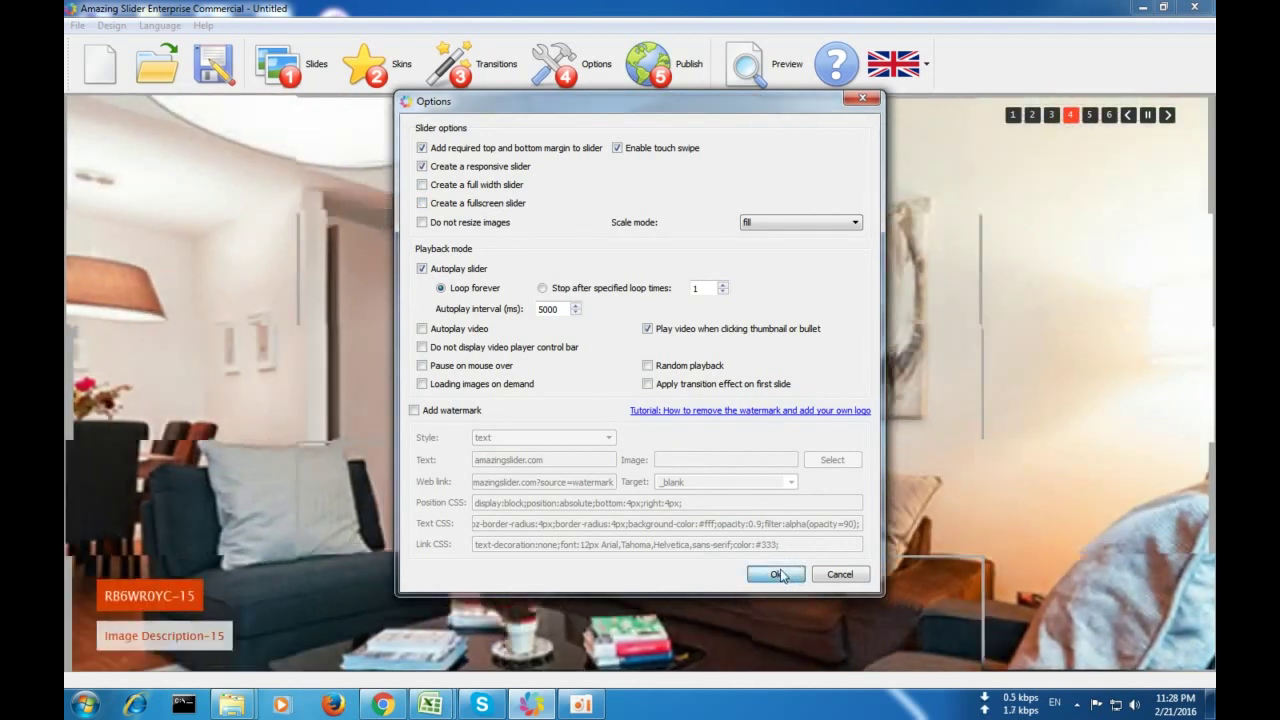
left_click(779, 573)
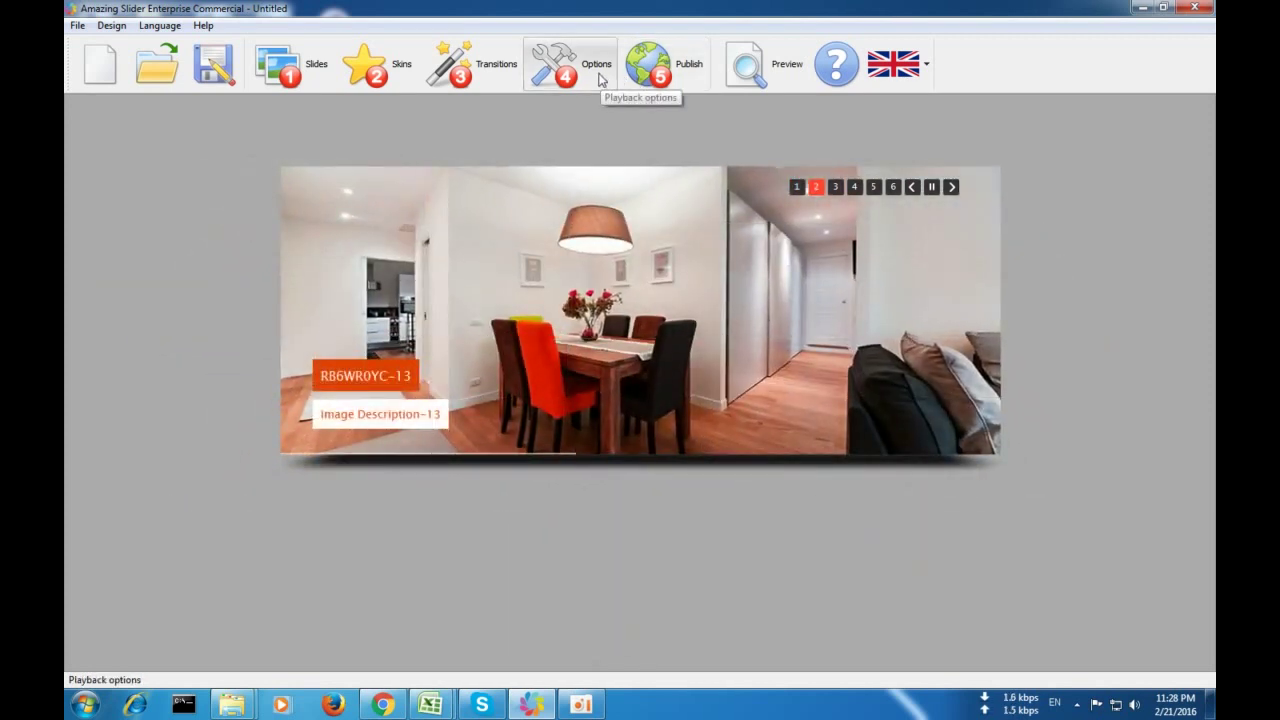
left_click(601, 80)
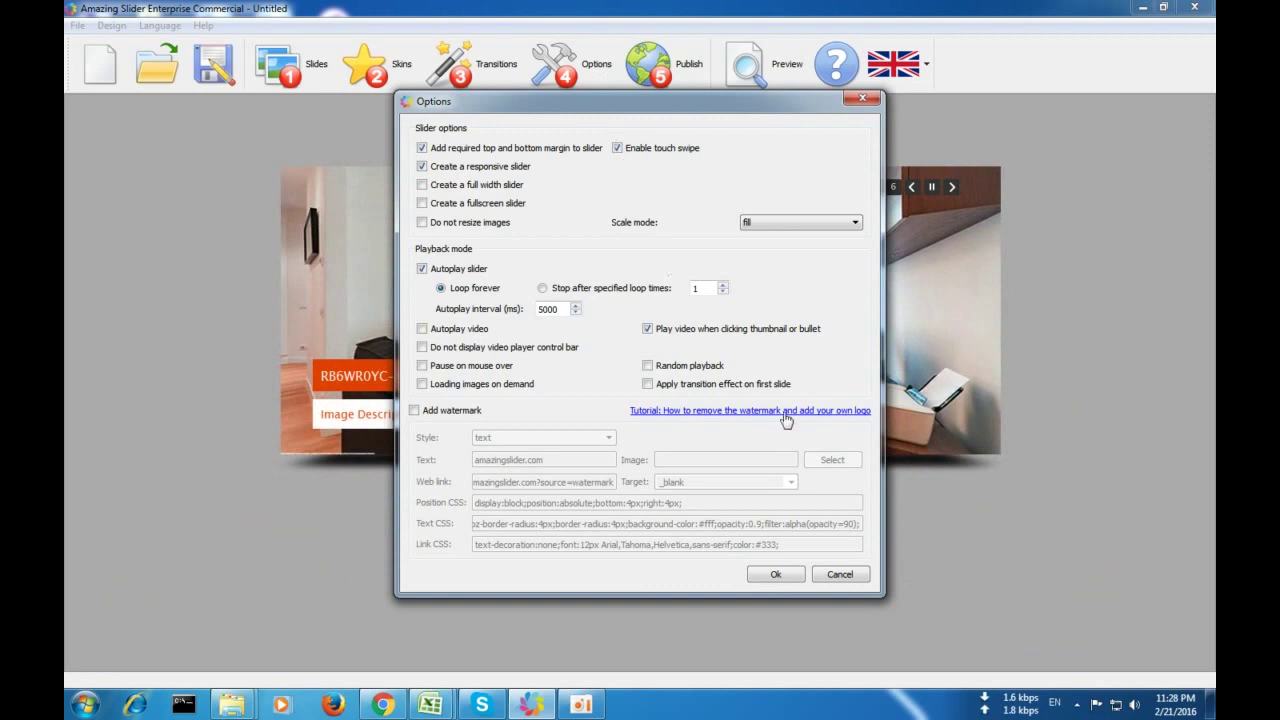
left_click(776, 574)
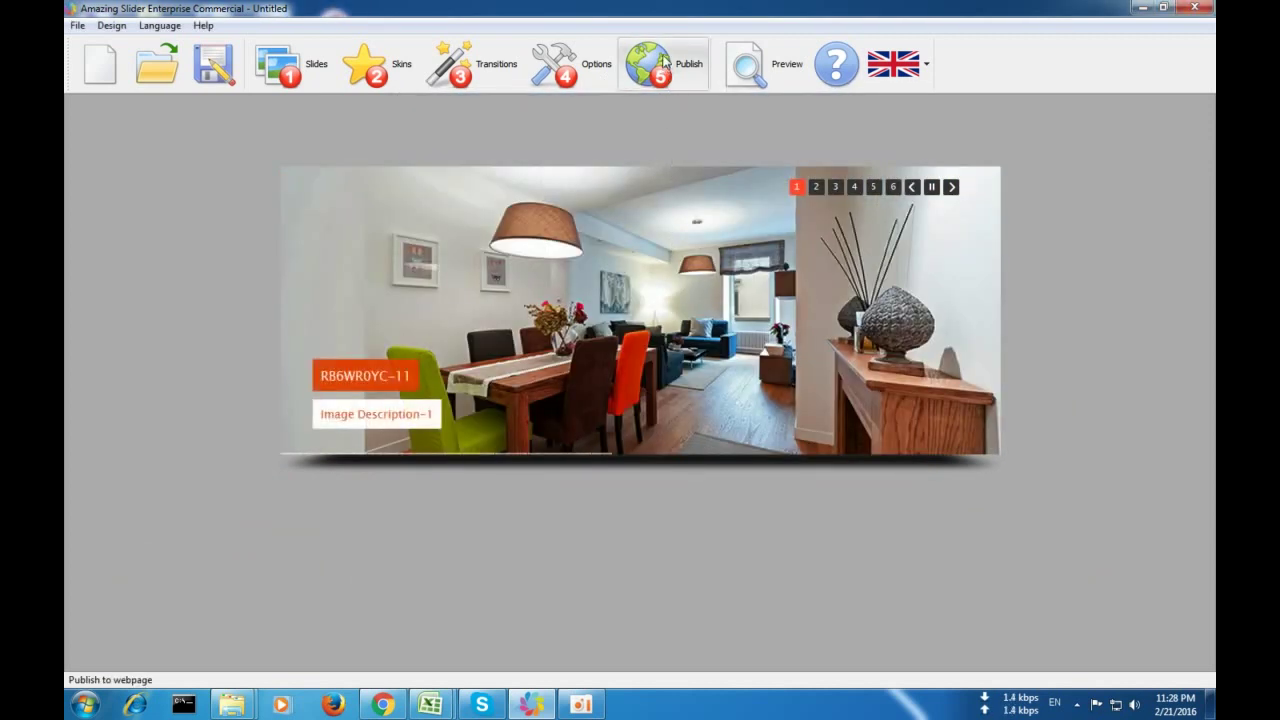
- Publish the slider as slider.html to the "New folder" subfolder of "New folder (4)" on the Desktop
left_click(665, 62)
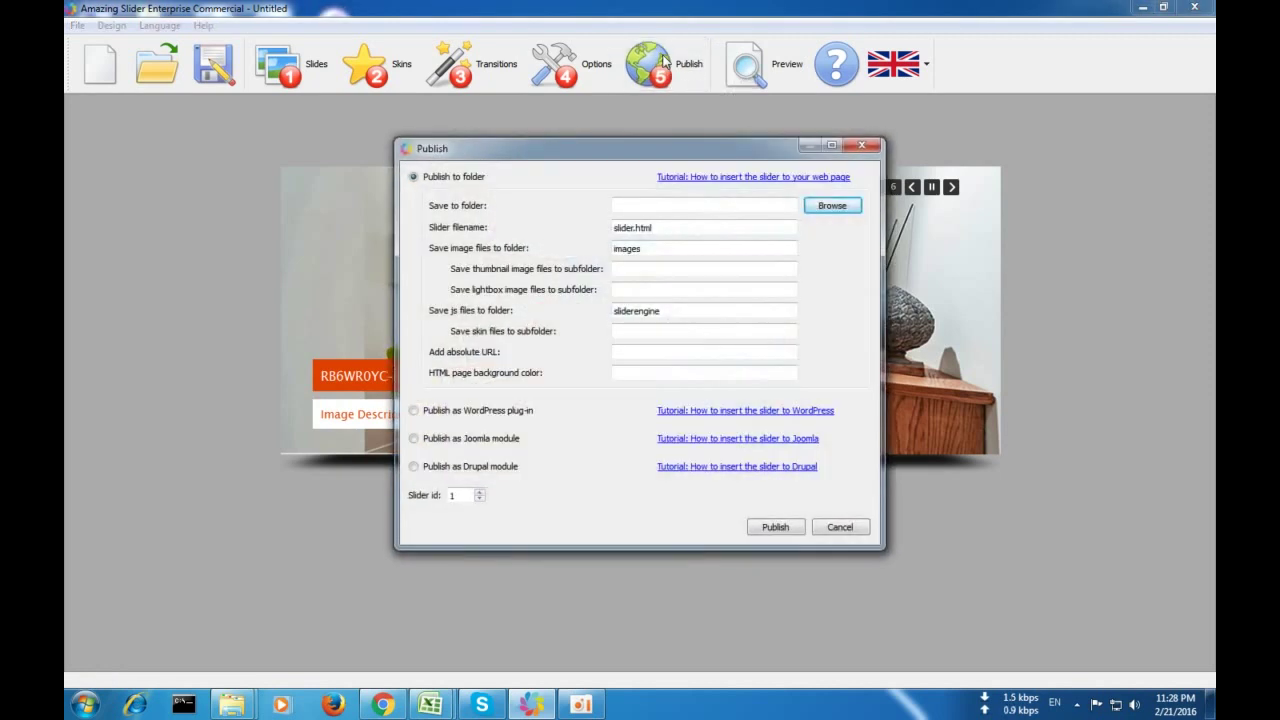
left_click(833, 205)
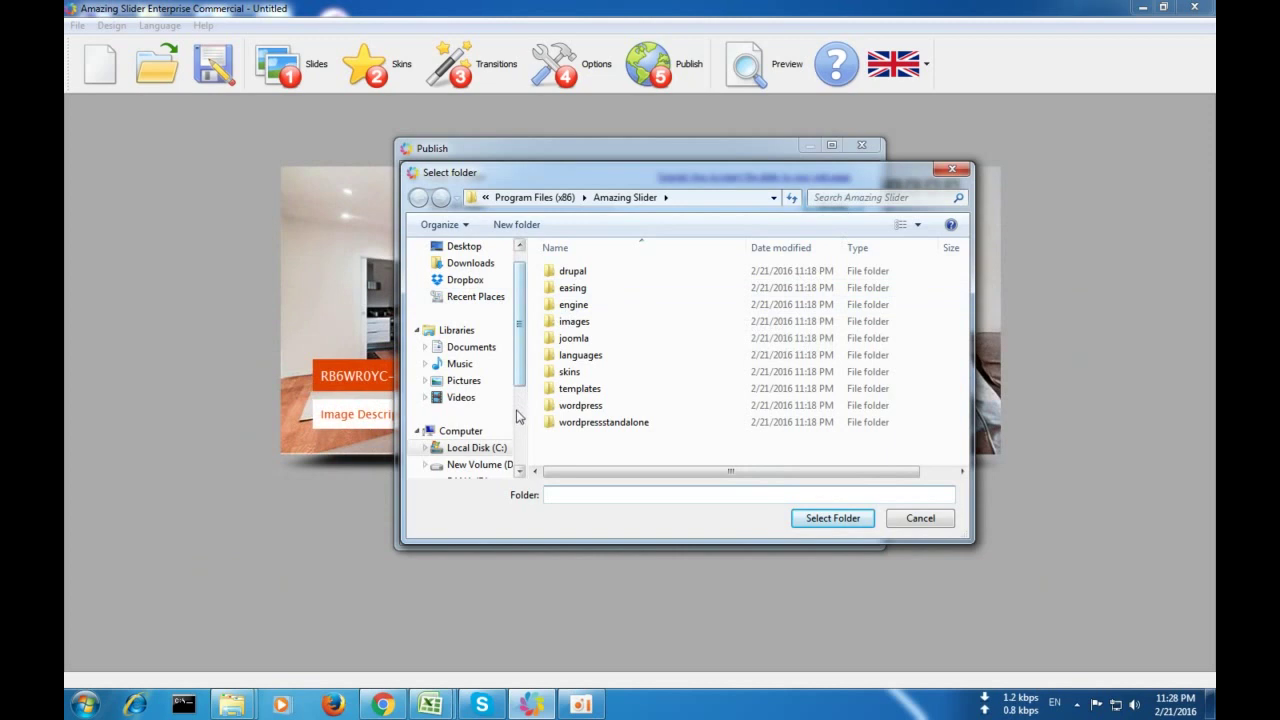
left_click_drag(523, 375, 525, 332)
left_click(476, 274)
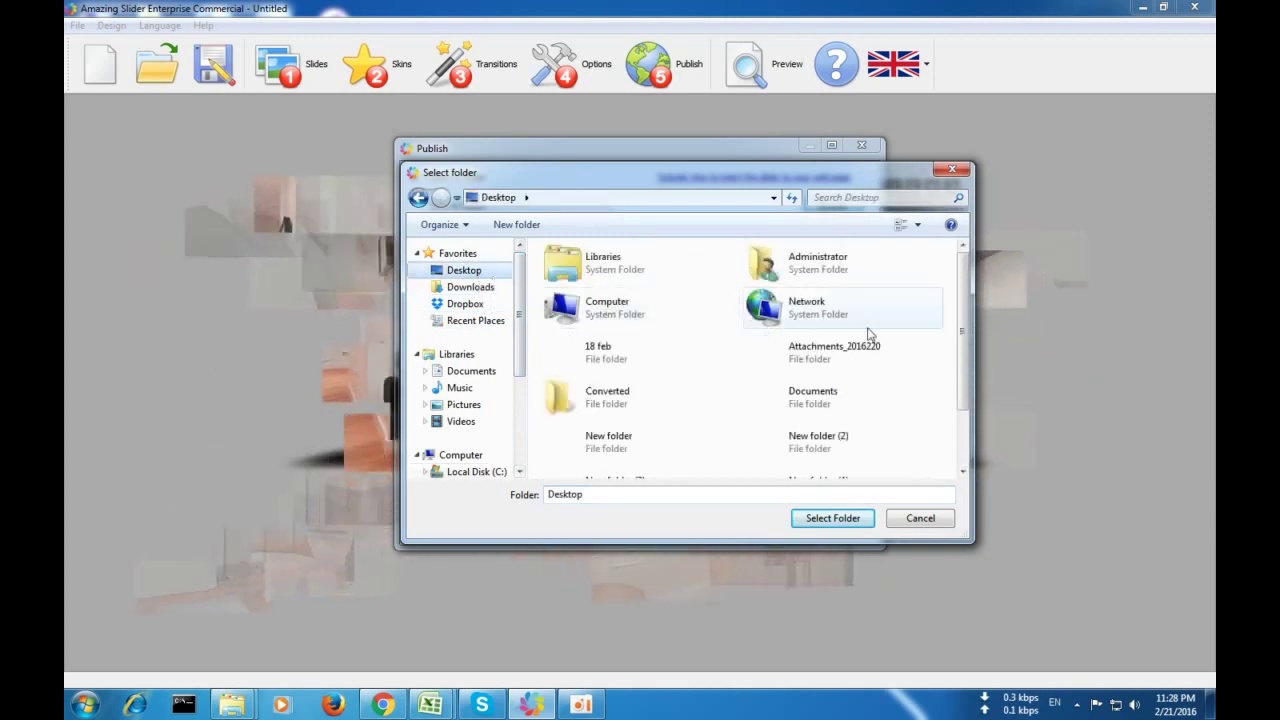
scroll(900, 400, "down", 3)
double_click(794, 409)
double_click(585, 285)
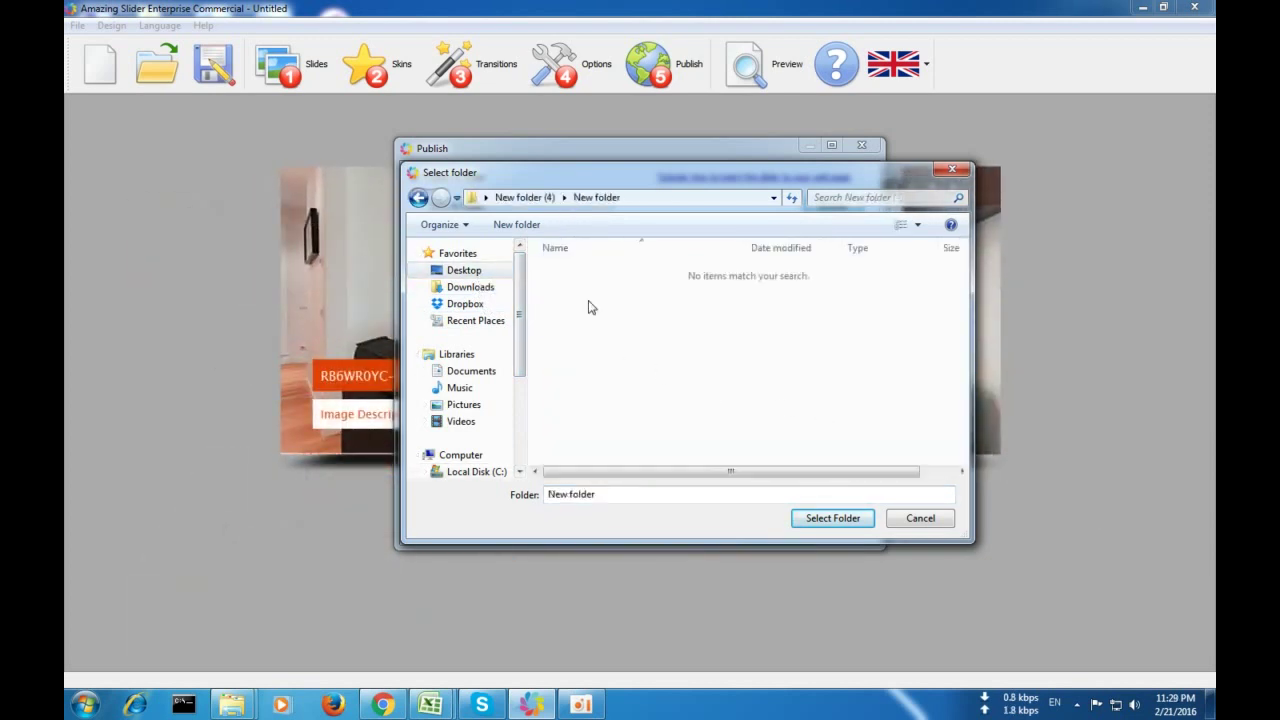
left_click(833, 518)
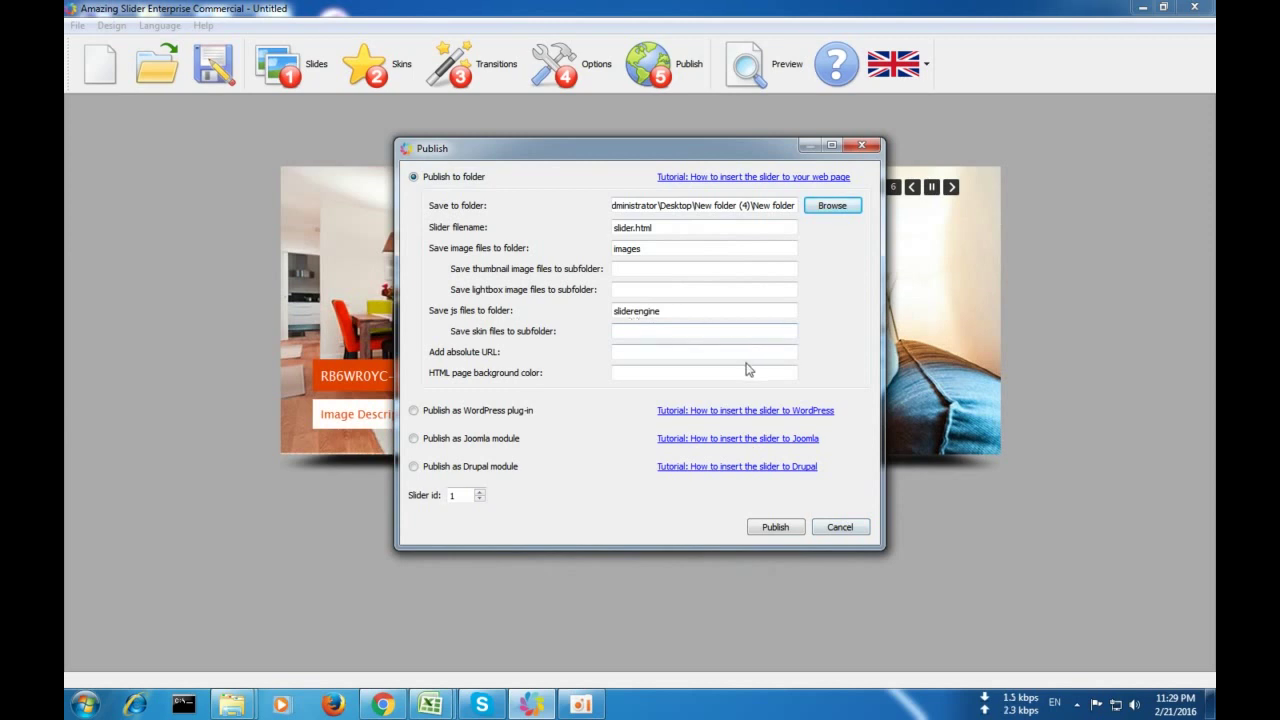
left_click(776, 527)
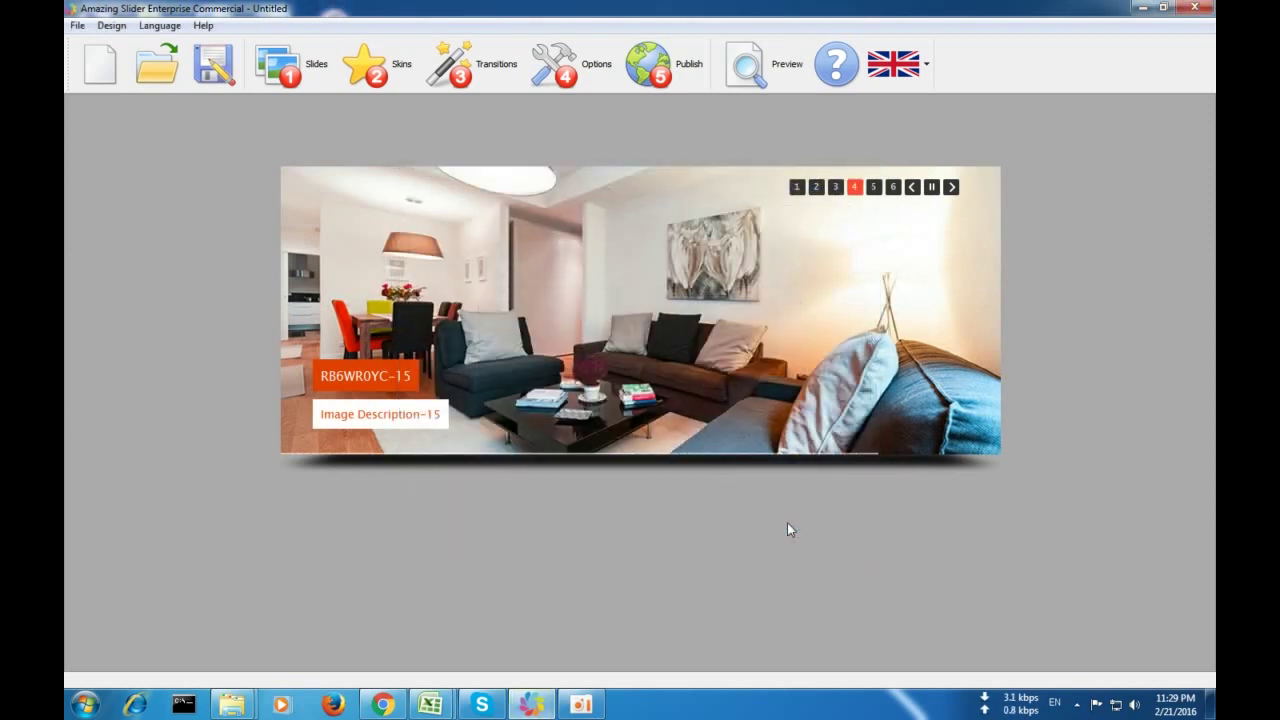
- Close Amazing Slider without saving the project
left_click(1201, 9)
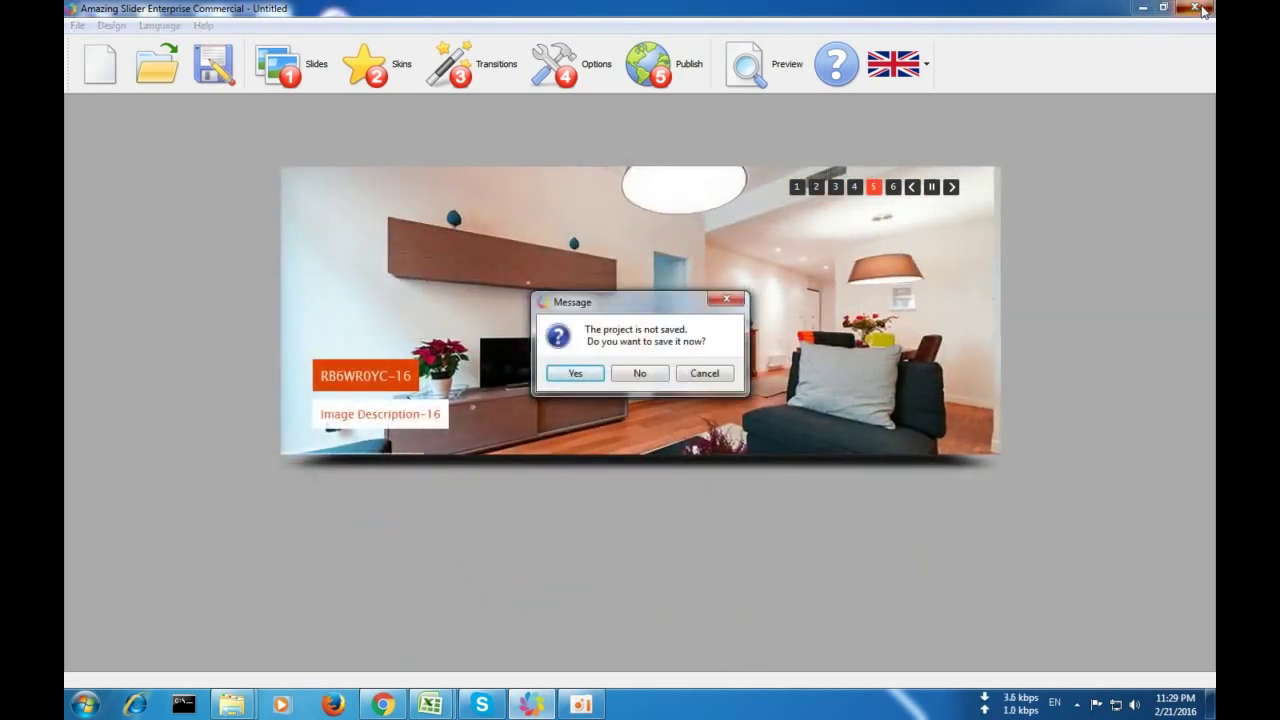
left_click(692, 375)
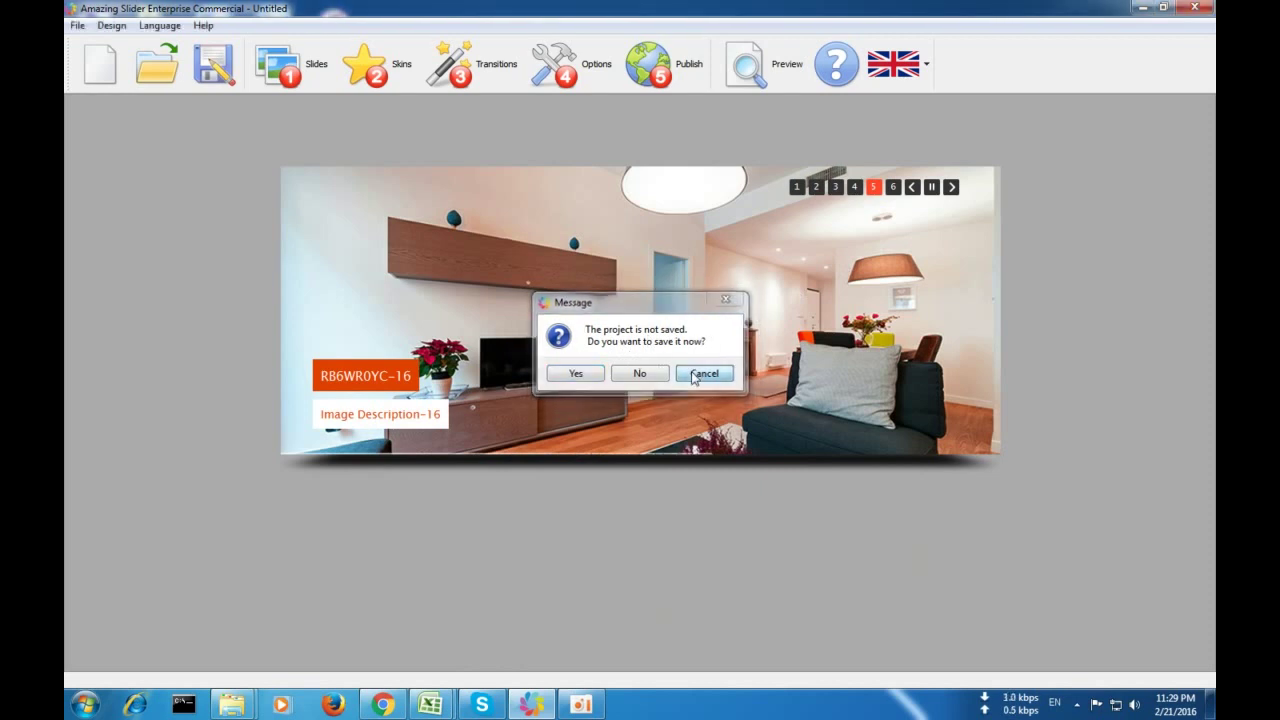
left_click(1194, 7)
left_click(639, 372)
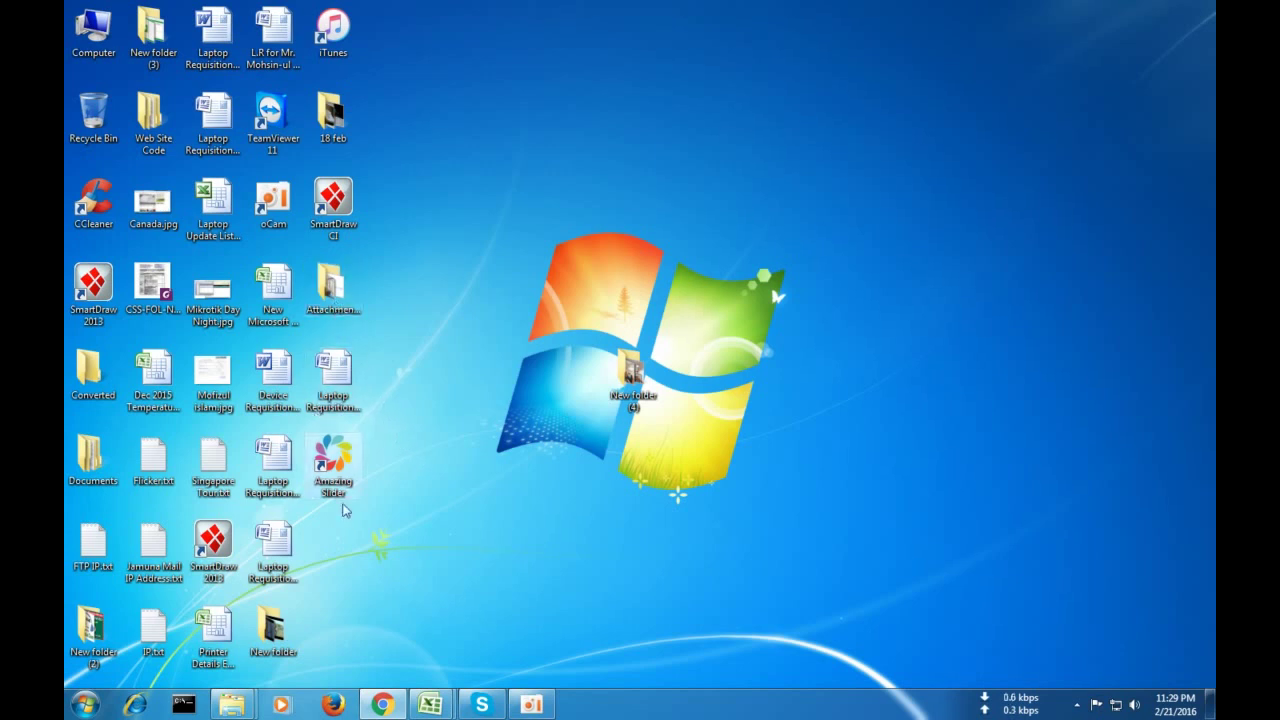
- Open the published slider's folder inside "New folder (4)" on the desktop and open slider.html in Google Chrome
double_click(636, 385)
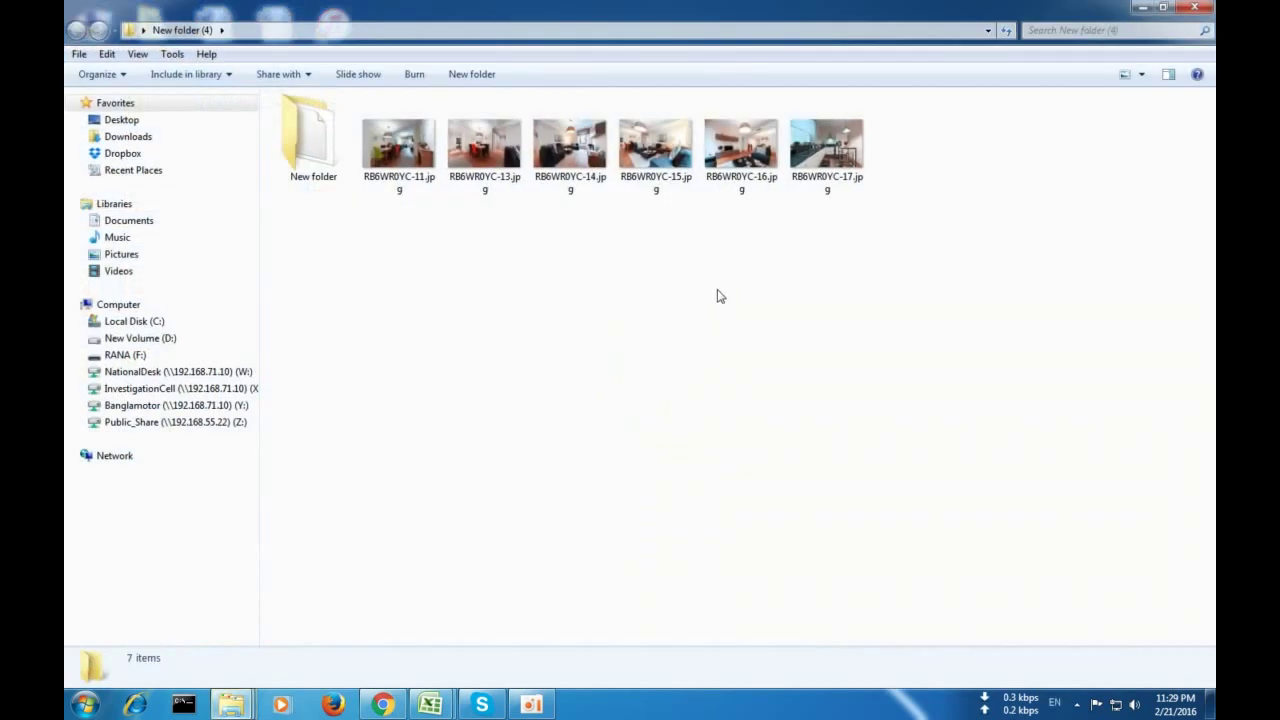
double_click(338, 166)
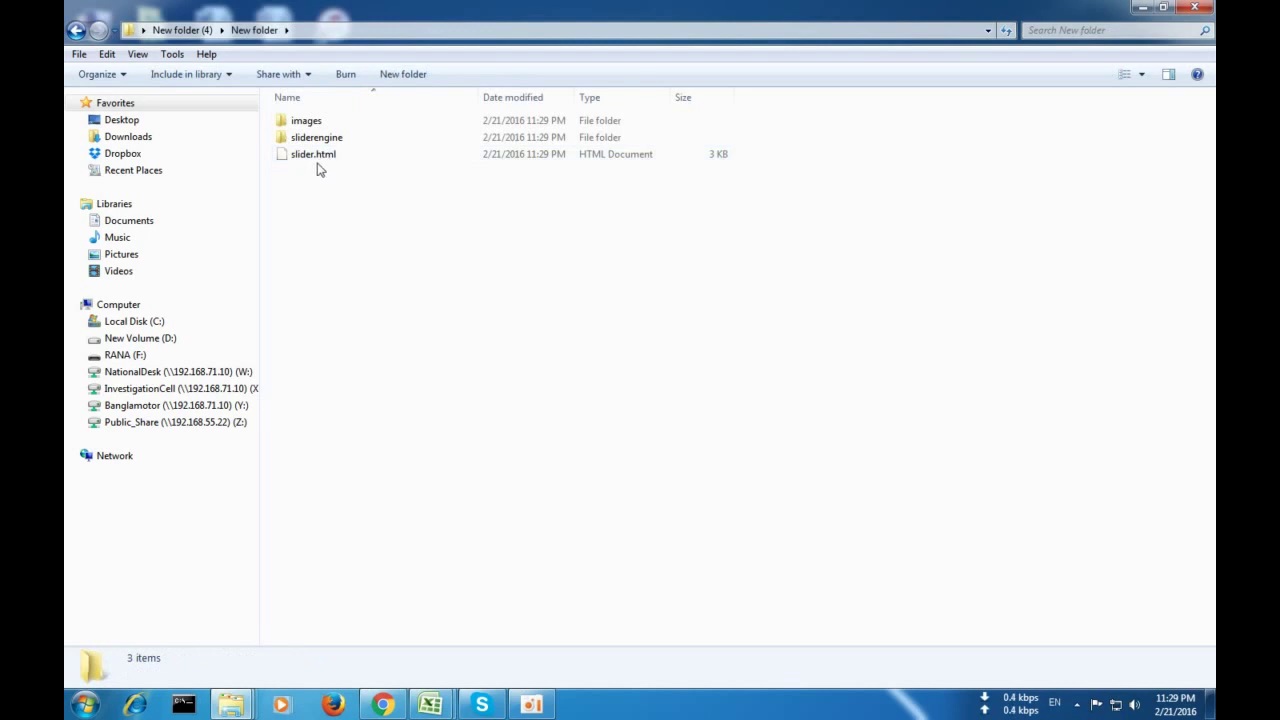
left_click(322, 158)
right_click(322, 156)
mouse_move(450, 401)
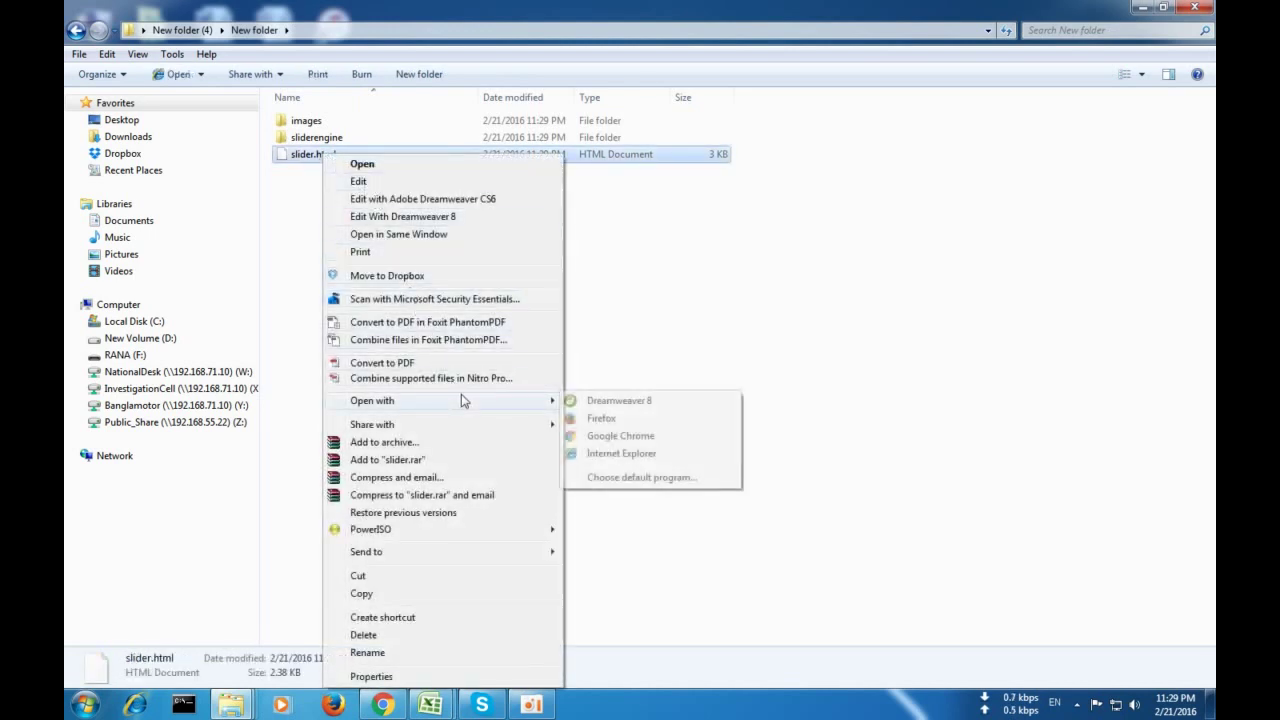
left_click(638, 437)
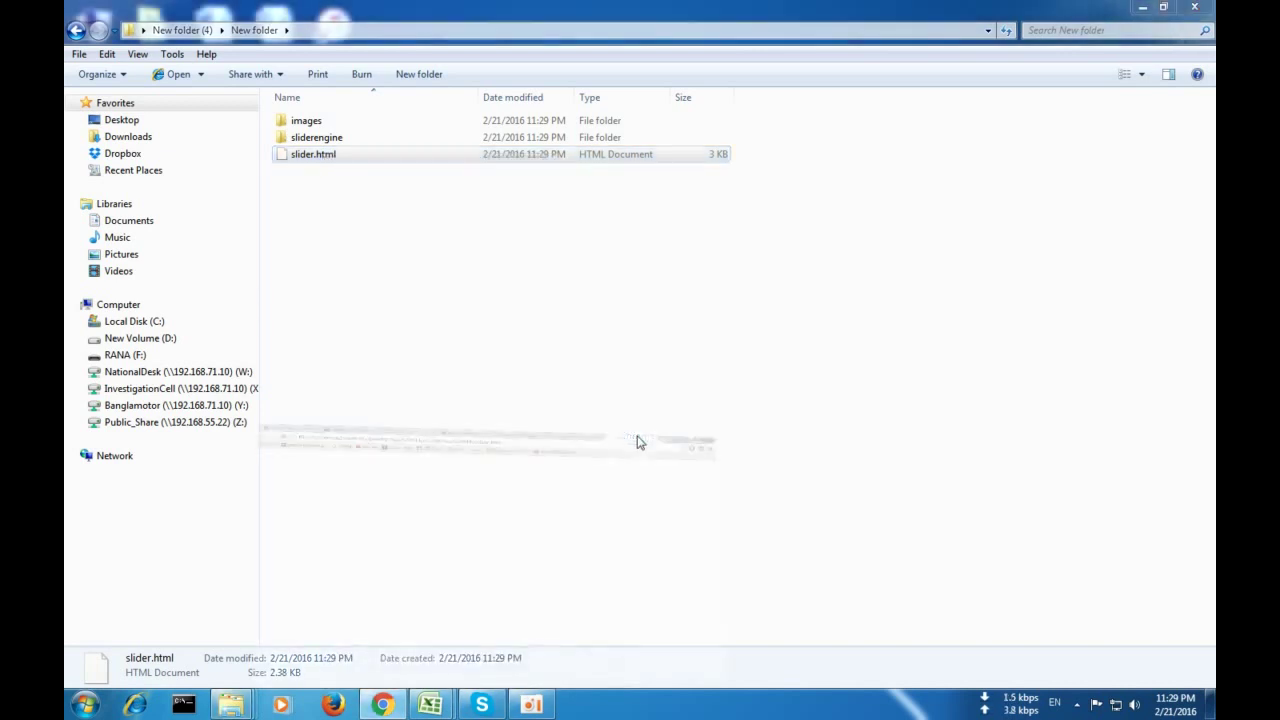